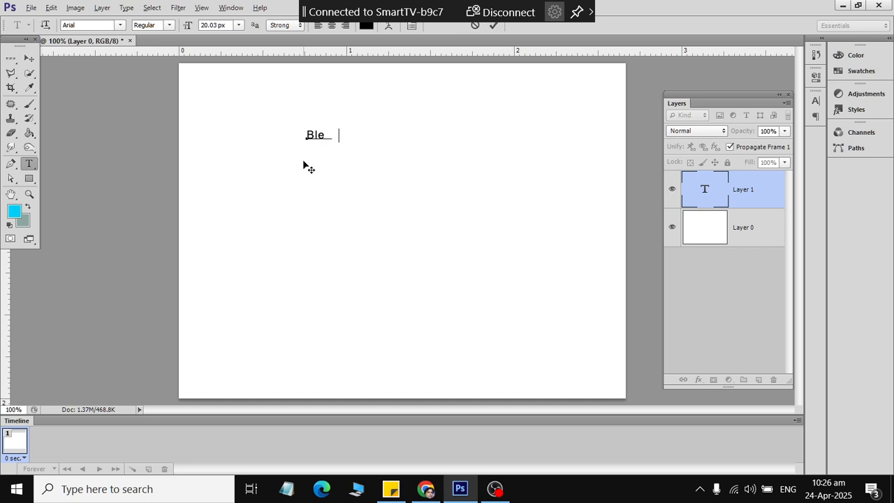
- Finish typing the word list, ending with 'Image', and commit the text
text(ns)
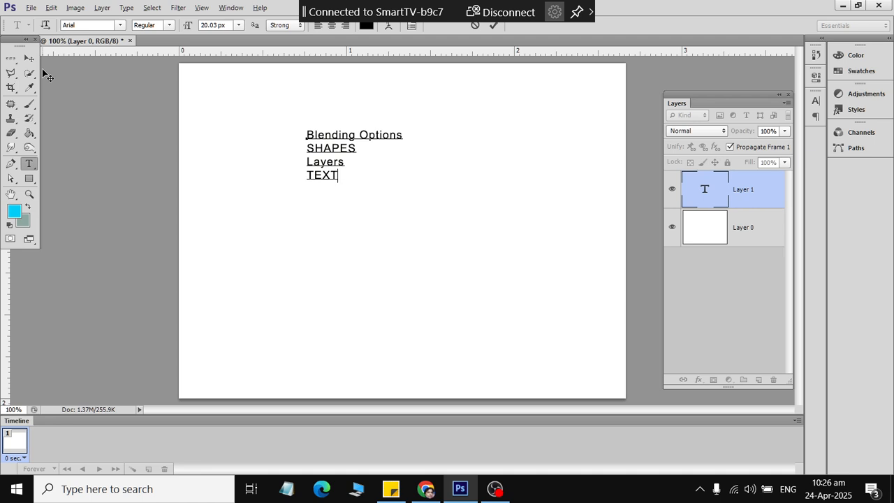
text(Image)
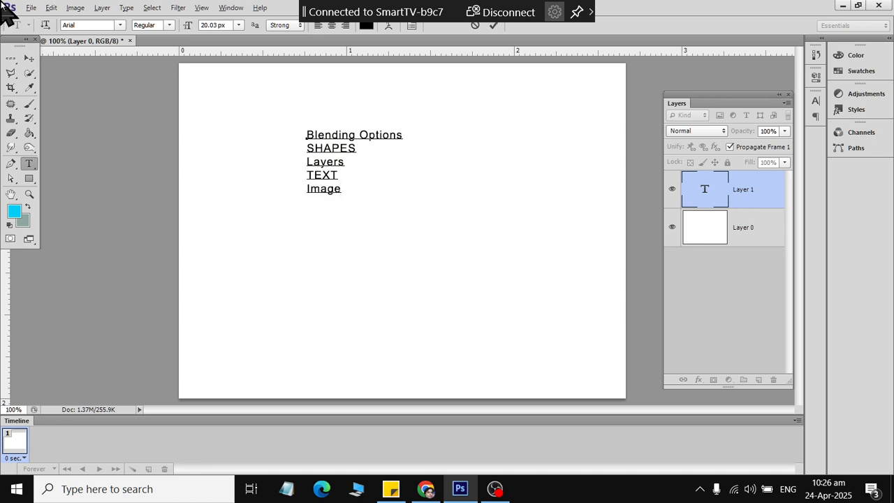
click(29, 57)
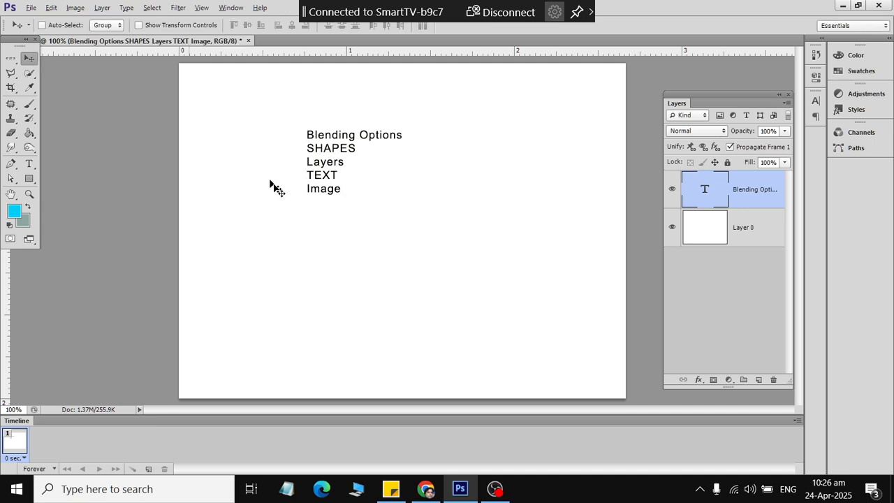
- Scale the word list up about 285% and shift it to the canvas's top-left
key(ctrl+t)
drag(403, 195, 491, 256)
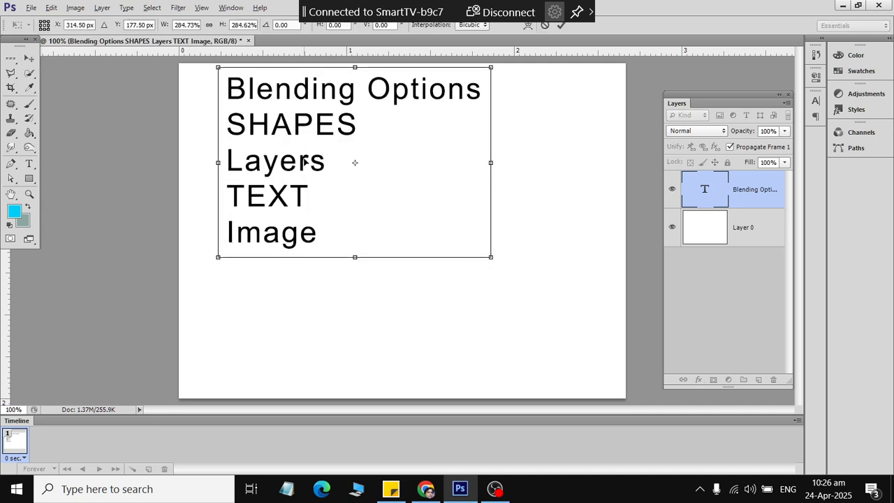
drag(301, 165, 272, 162)
click(29, 58)
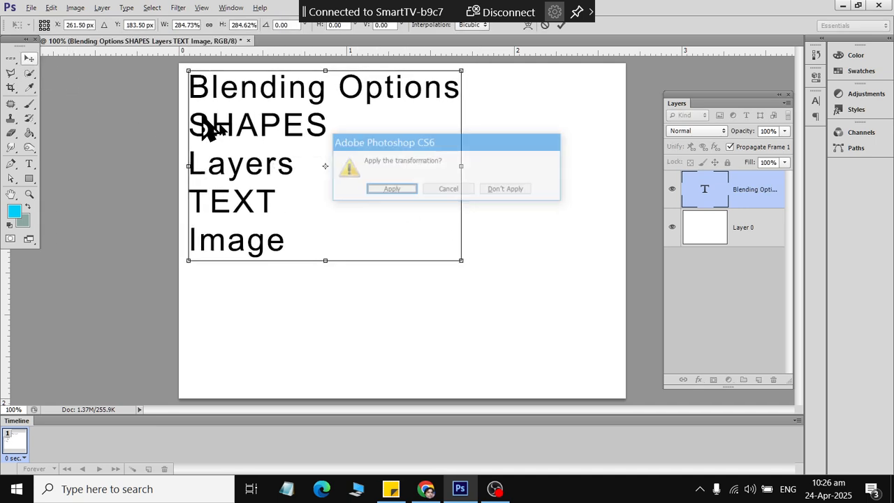
click(383, 193)
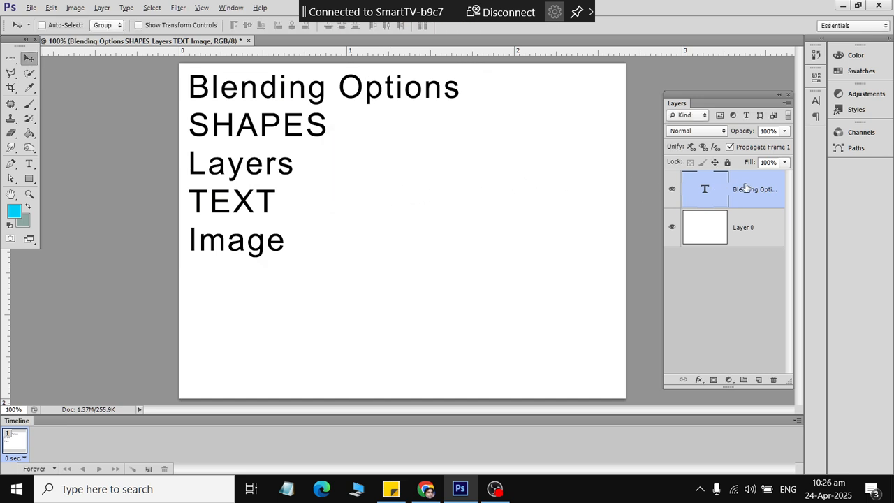
- Draw a cyan square with the Rectangle Tool and move it right of the word list
click(32, 165)
click(28, 178)
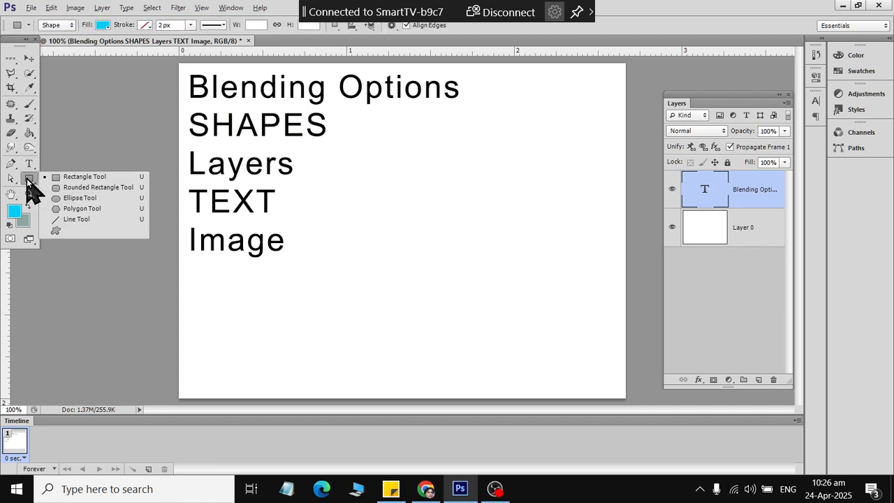
click(84, 177)
drag(447, 176, 503, 231)
click(28, 58)
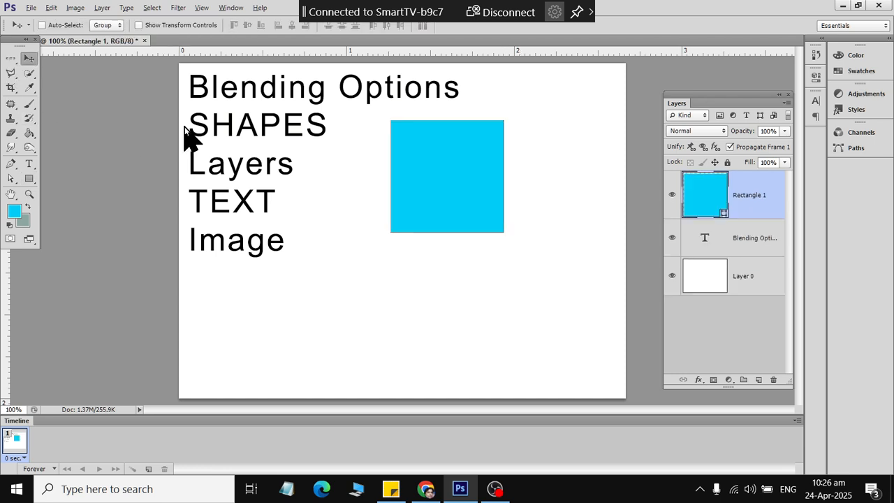
drag(432, 203, 547, 255)
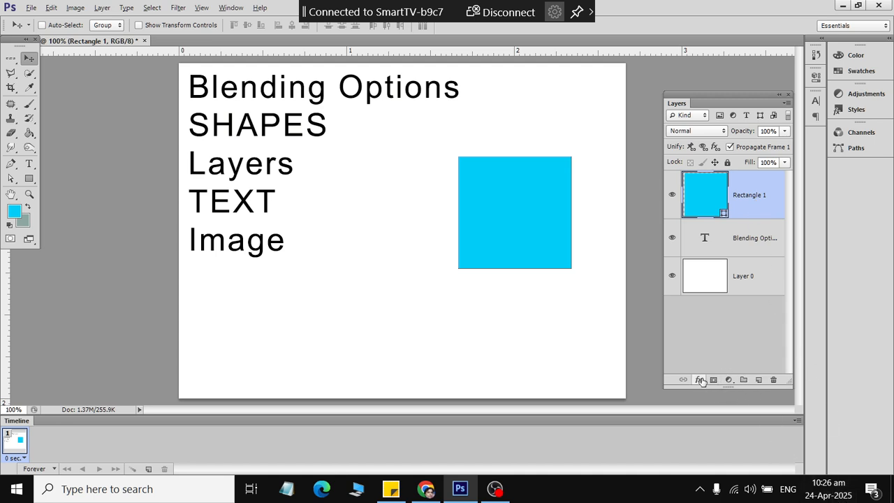
click(701, 381)
- Enable a drop shadow on the square and set its opacity to 82%
click(776, 218)
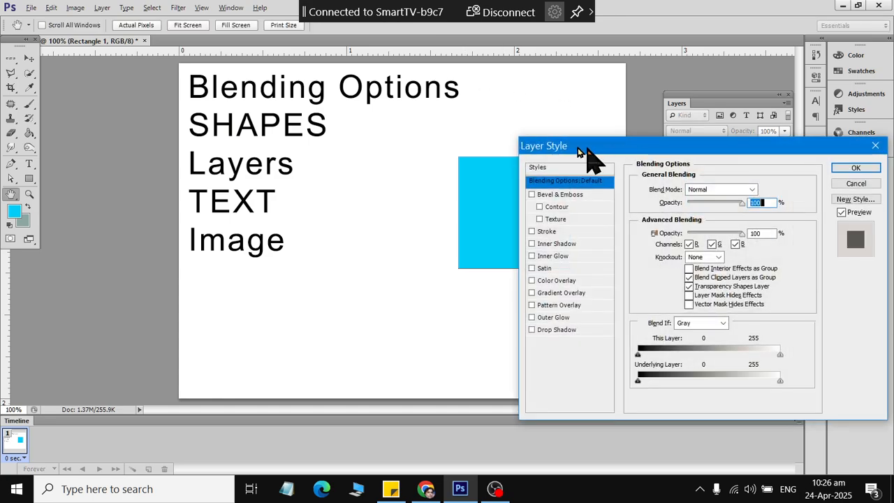
drag(586, 152, 111, 83)
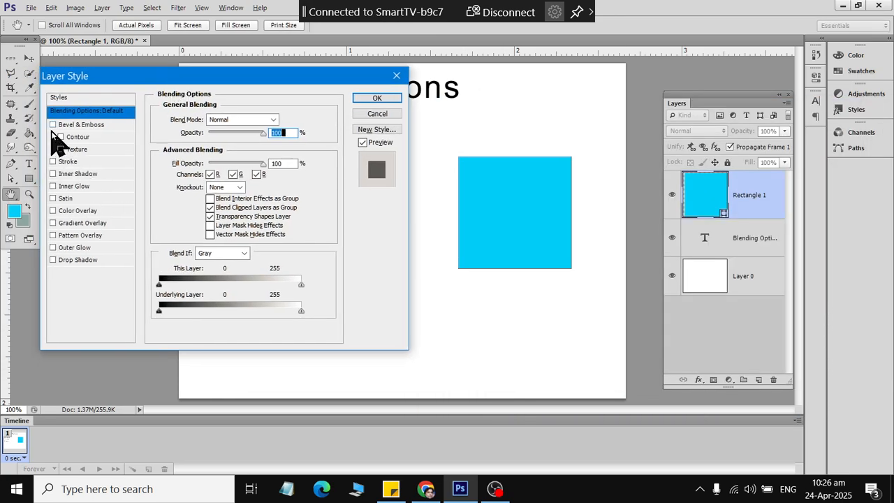
click(53, 259)
click(91, 262)
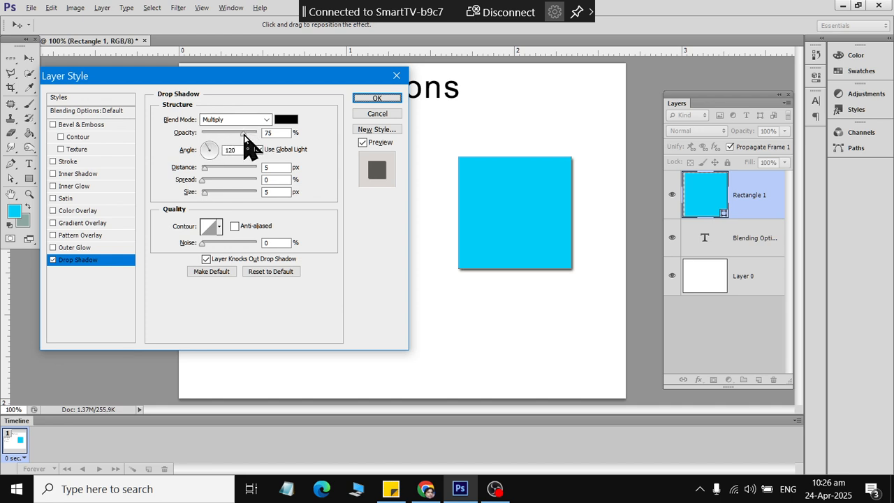
mouse_move(244, 134)
mouse_down()
mouse_move(193, 129)
mouse_move(301, 135)
mouse_move(228, 136)
mouse_move(247, 137)
mouse_up()
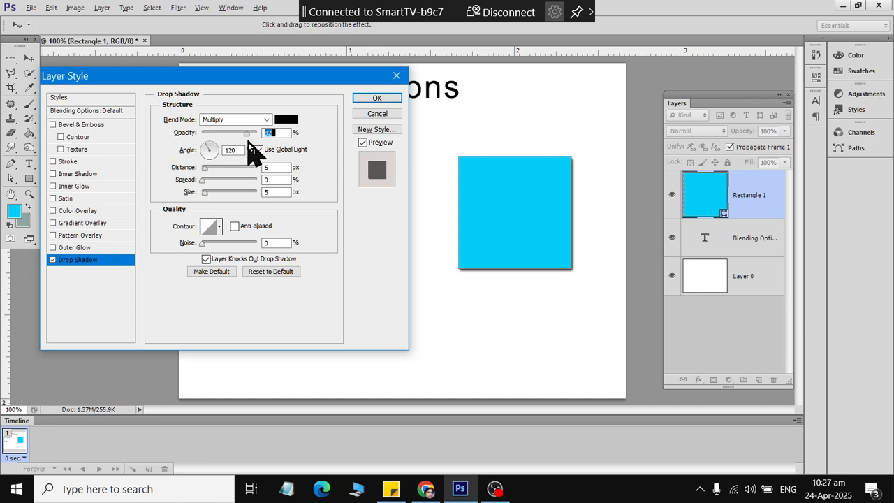
click(203, 170)
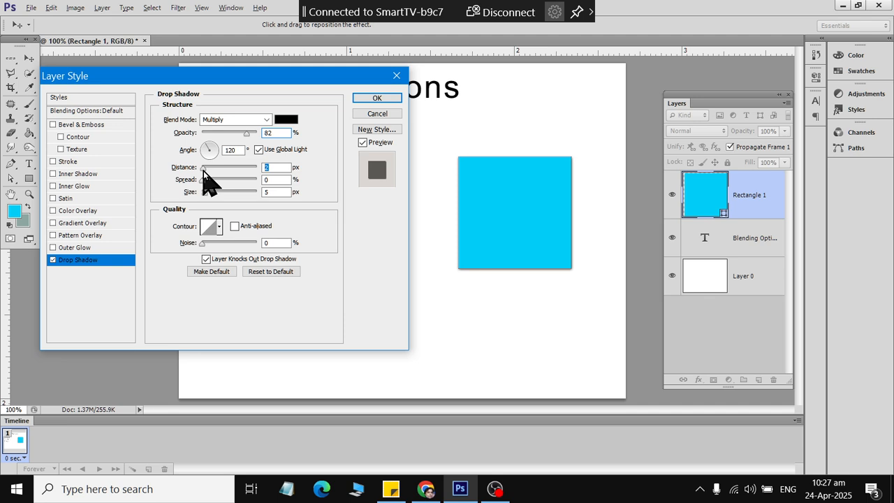
mouse_move(203, 170)
mouse_down()
mouse_move(259, 178)
mouse_move(205, 170)
mouse_up()
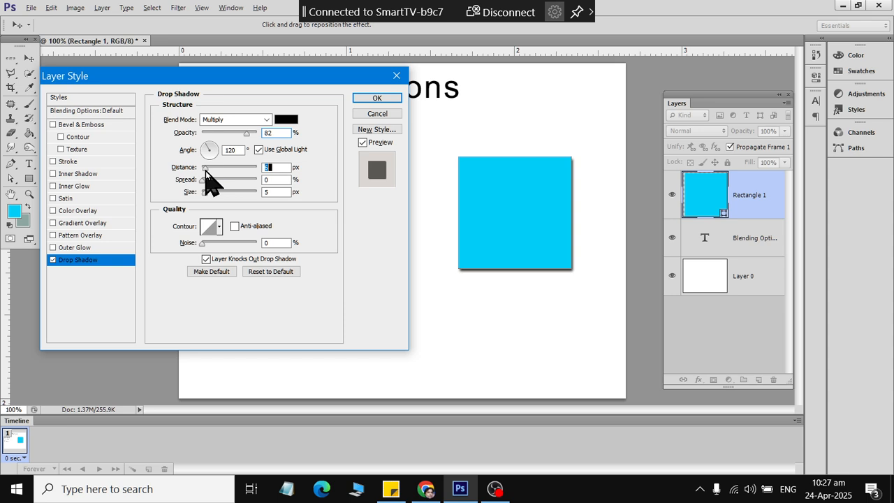
- Turn off global light and set the shadow angle to -48°, distance 12 and spread 15
click(258, 149)
mouse_move(207, 154)
mouse_down()
mouse_move(204, 145)
mouse_move(226, 155)
mouse_move(225, 147)
mouse_move(216, 168)
mouse_move(209, 147)
mouse_move(221, 152)
mouse_move(209, 149)
mouse_move(216, 165)
mouse_up()
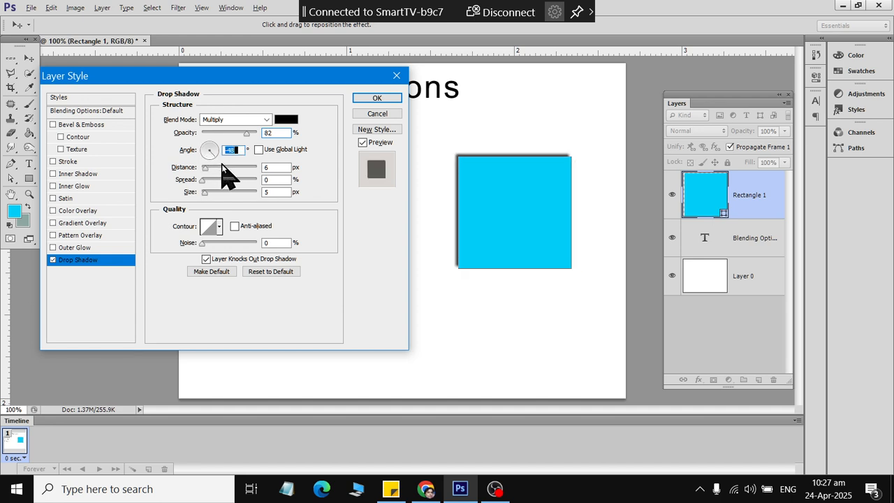
click(219, 169)
drag(219, 173, 209, 172)
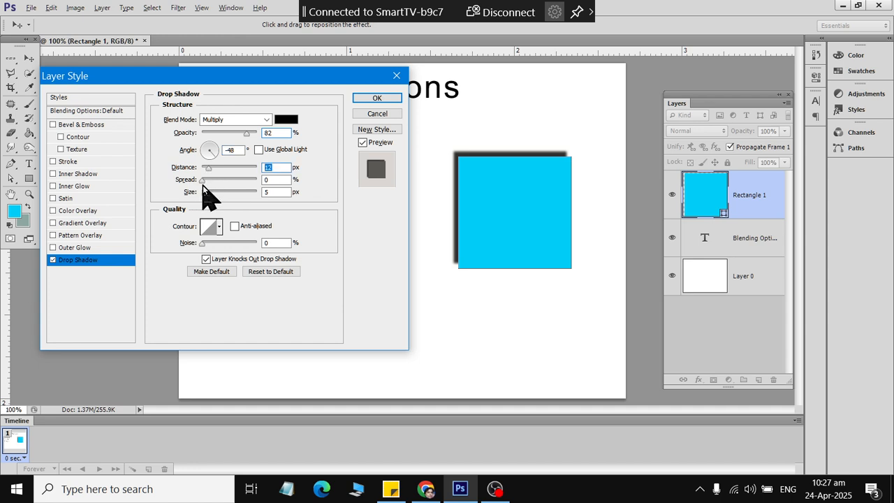
mouse_move(201, 183)
mouse_down()
mouse_move(276, 183)
mouse_move(201, 183)
mouse_move(221, 194)
mouse_move(229, 194)
mouse_move(205, 181)
mouse_move(224, 183)
mouse_move(210, 181)
mouse_up()
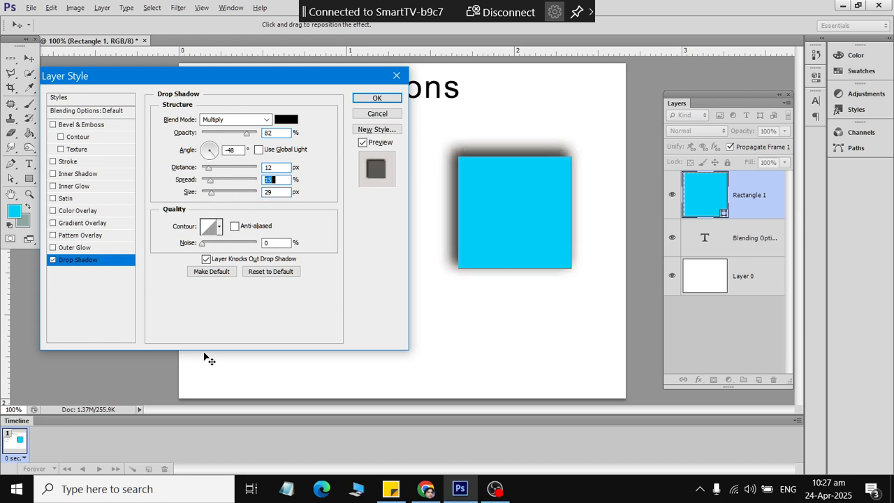
- Set the shadow colour to bright red ff1100 and apply the drop shadow
click(286, 119)
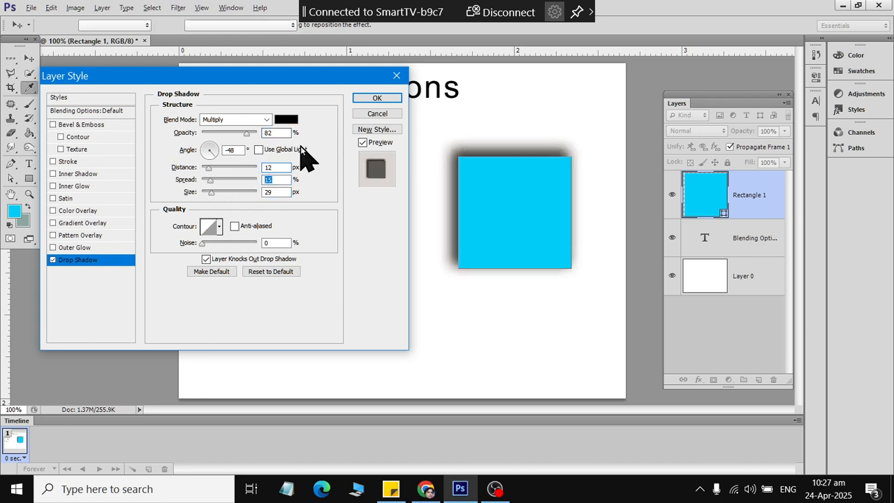
click(655, 232)
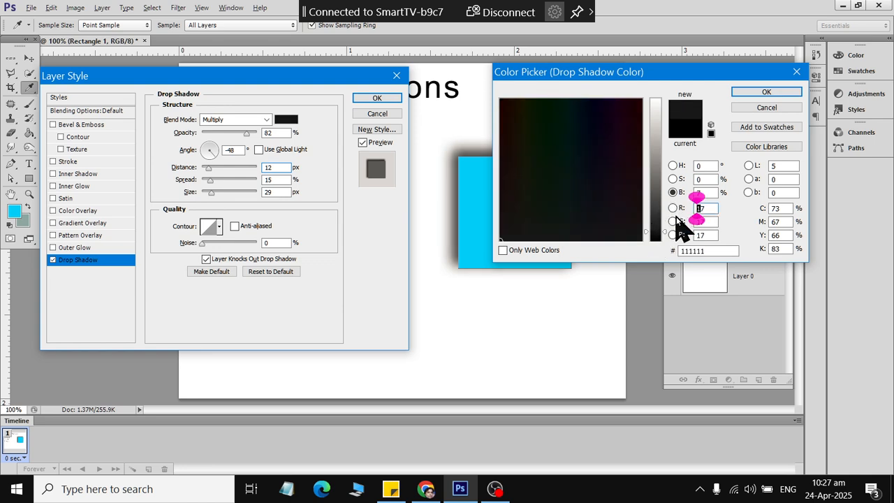
click(672, 209)
click(673, 222)
click(501, 100)
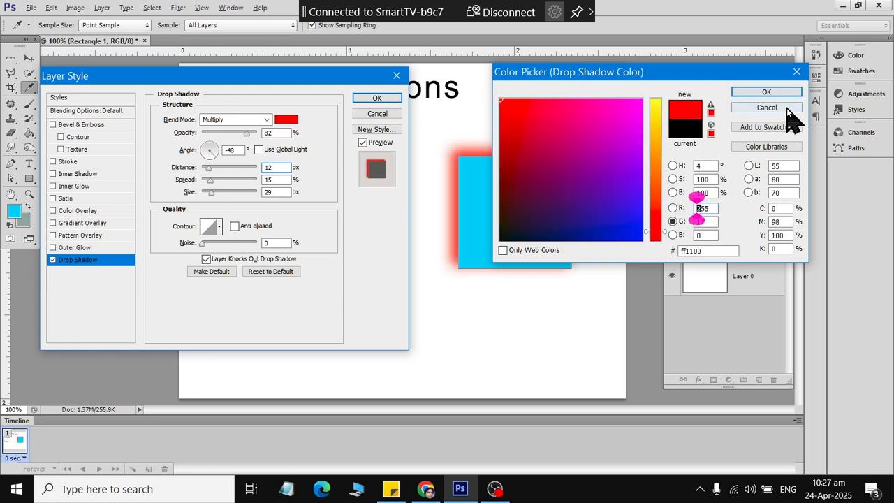
click(780, 89)
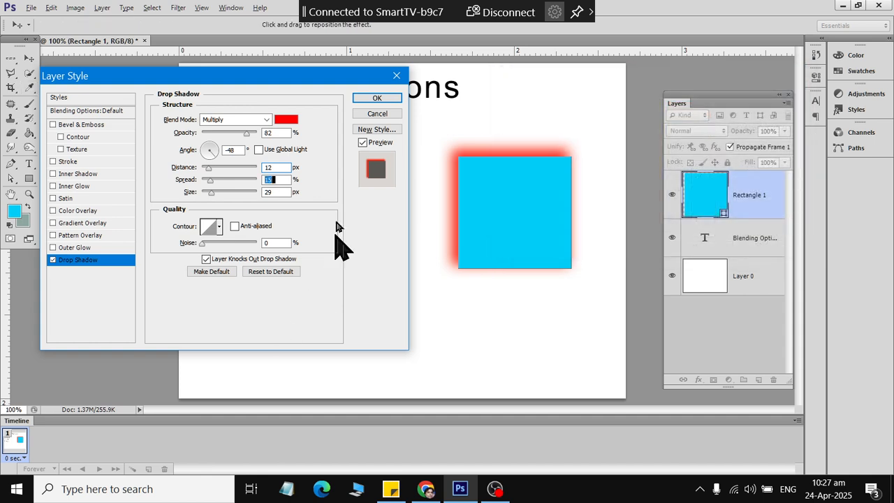
click(377, 99)
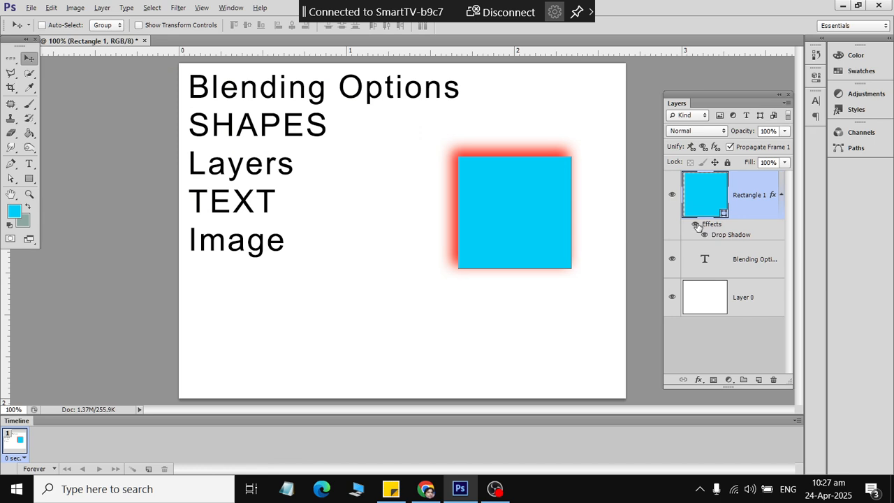
click(695, 224)
click(695, 225)
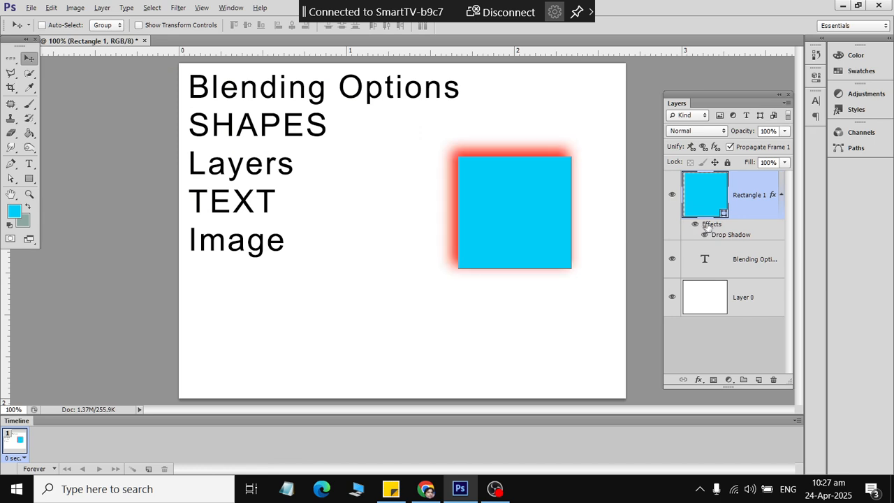
right_click(764, 195)
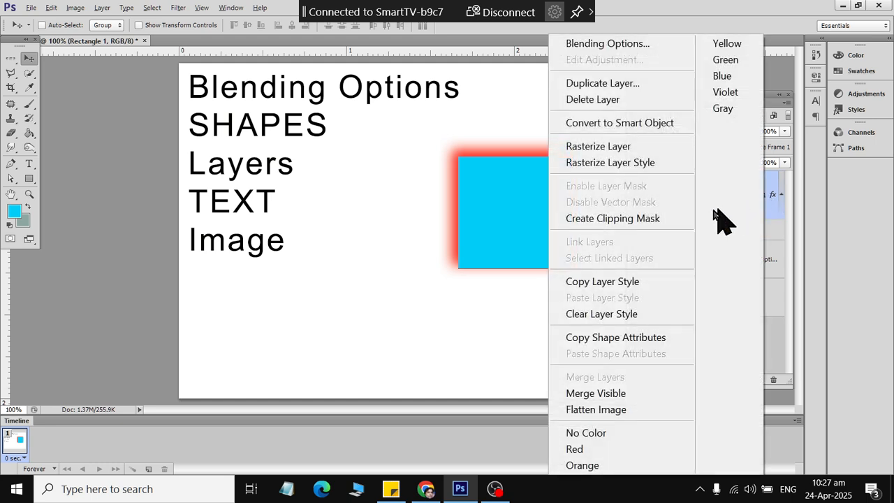
click(646, 313)
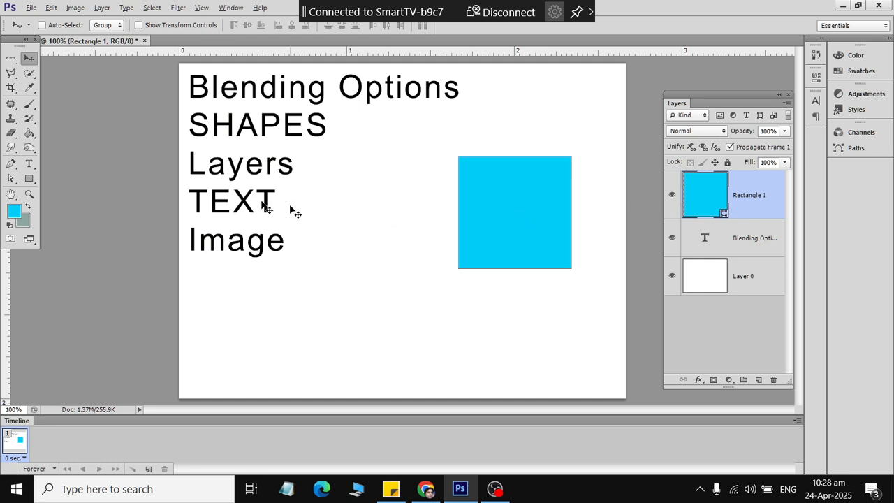
click(28, 163)
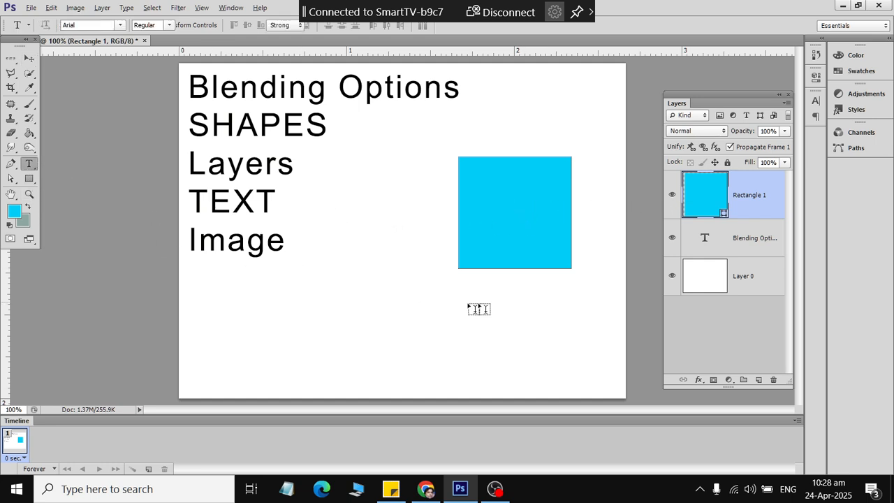
right_click(772, 203)
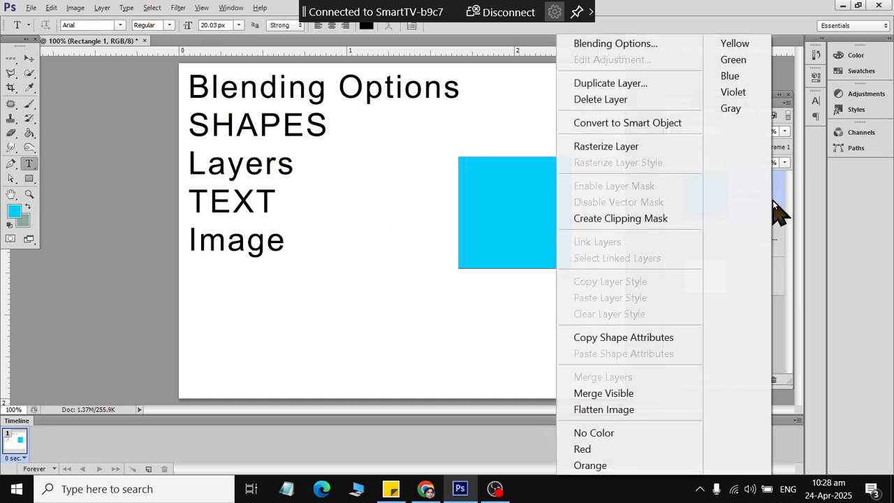
click(51, 9)
click(51, 10)
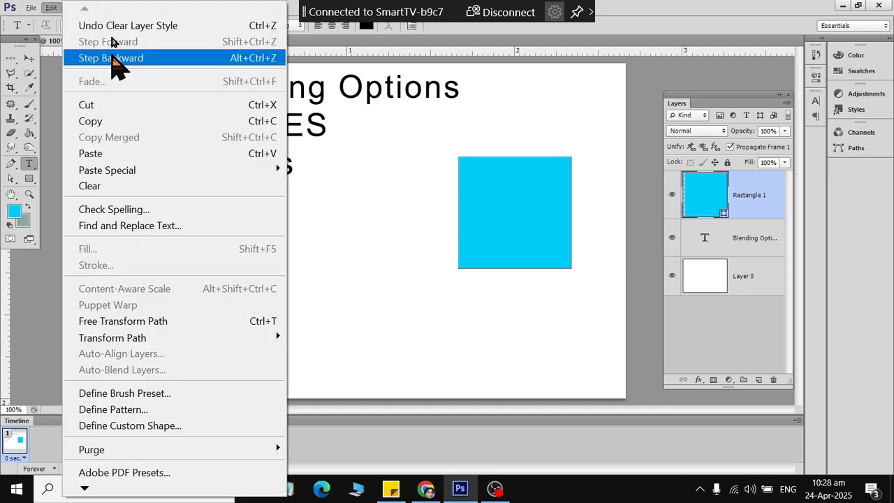
click(111, 32)
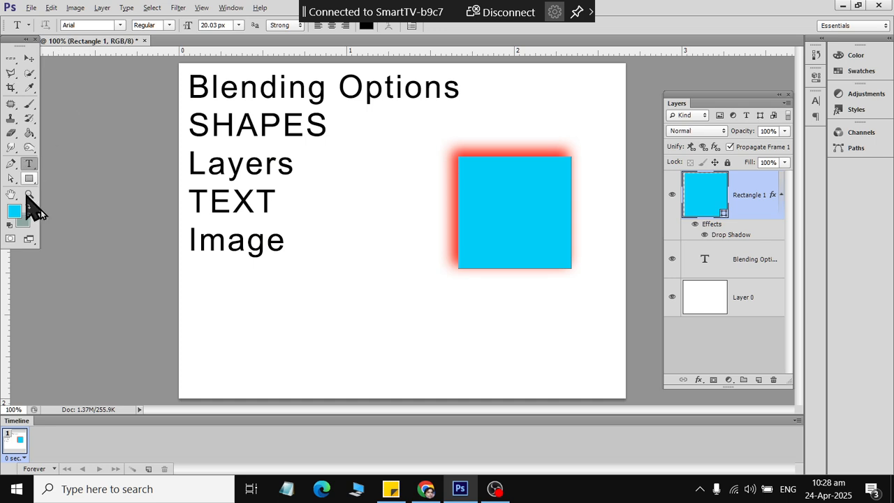
- Add a new TEXT word below the square and enlarge it about six times
click(450, 326)
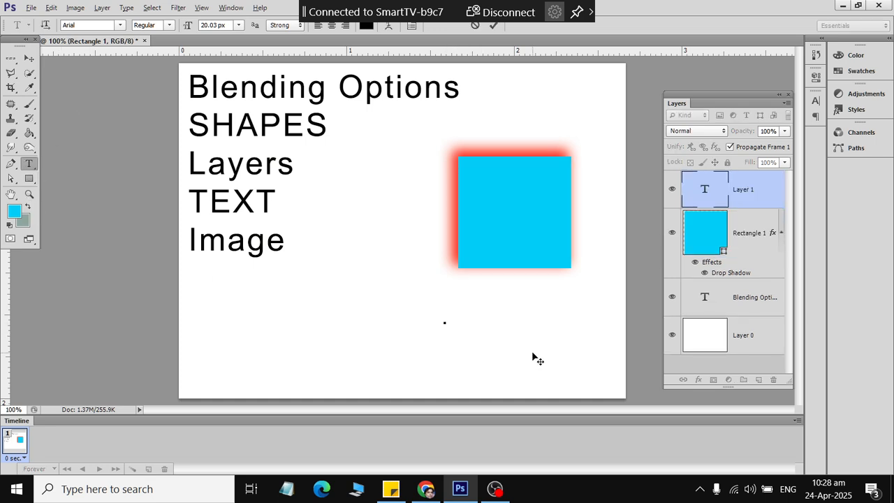
text(TEXT)
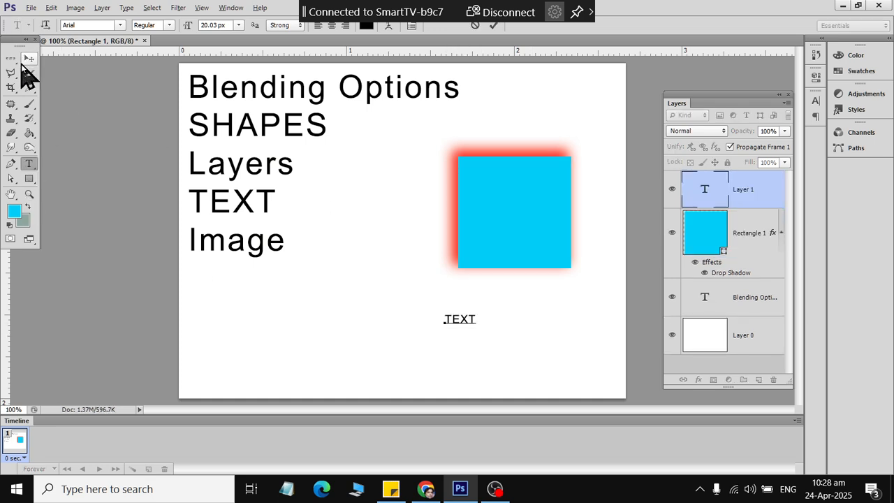
click(28, 59)
key(ctrl+t)
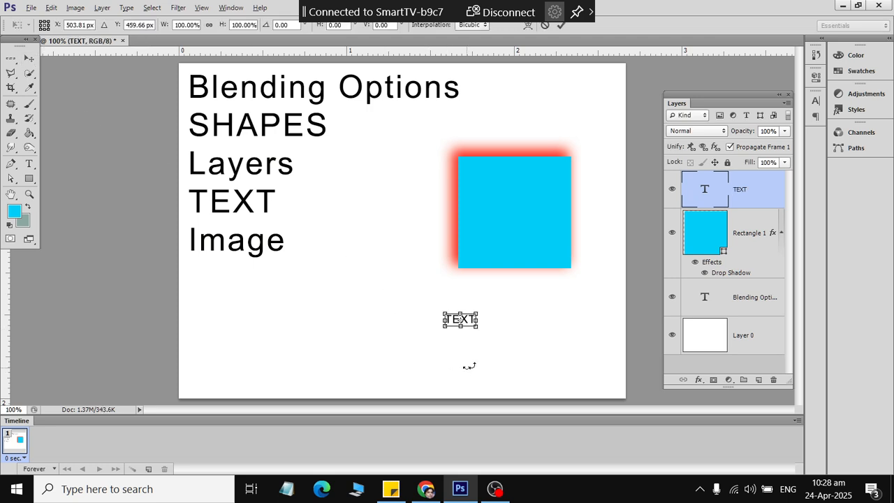
drag(477, 328, 521, 330)
click(30, 59)
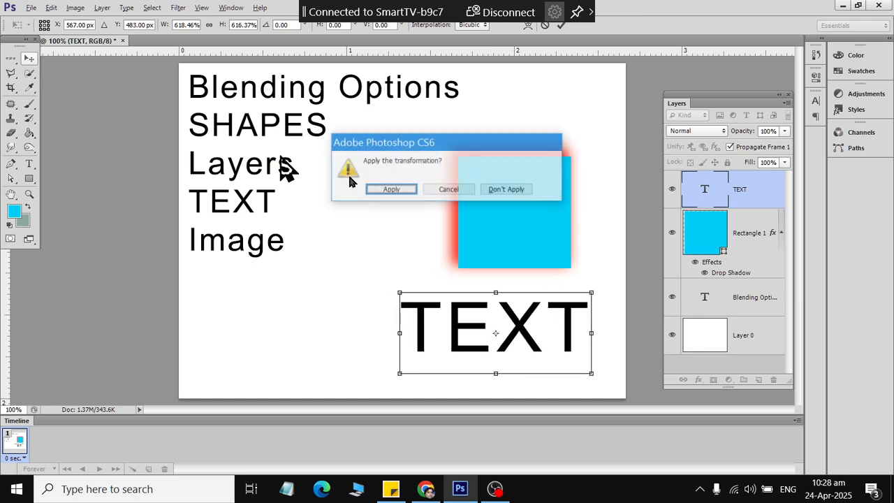
click(393, 190)
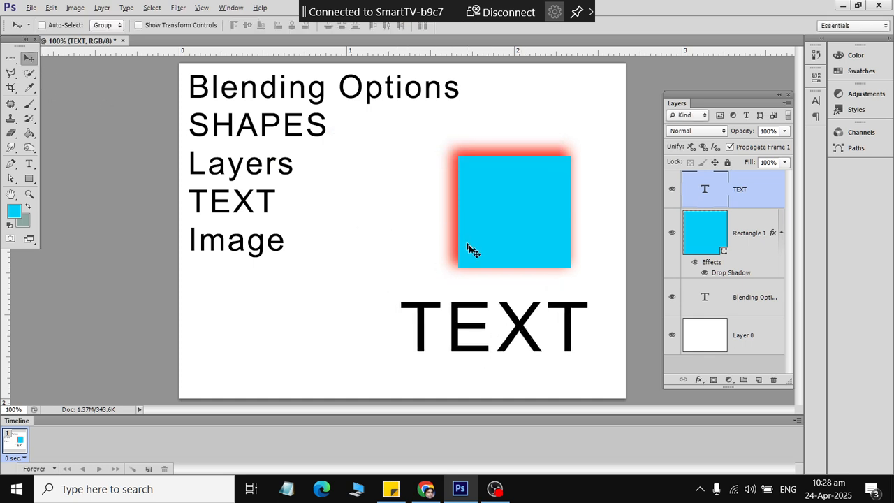
- Recolour all of the TEXT word deep blue #2a00c3
click(10, 163)
click(28, 165)
click(426, 334)
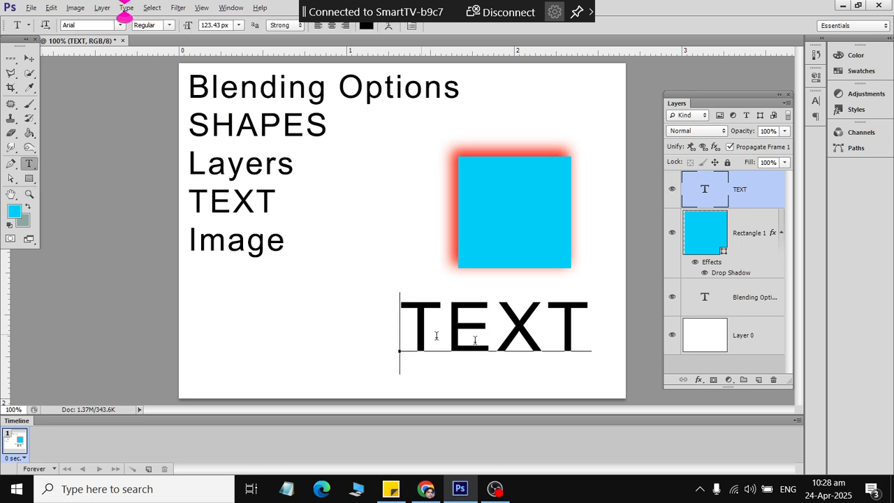
key(ctrl+a)
click(366, 25)
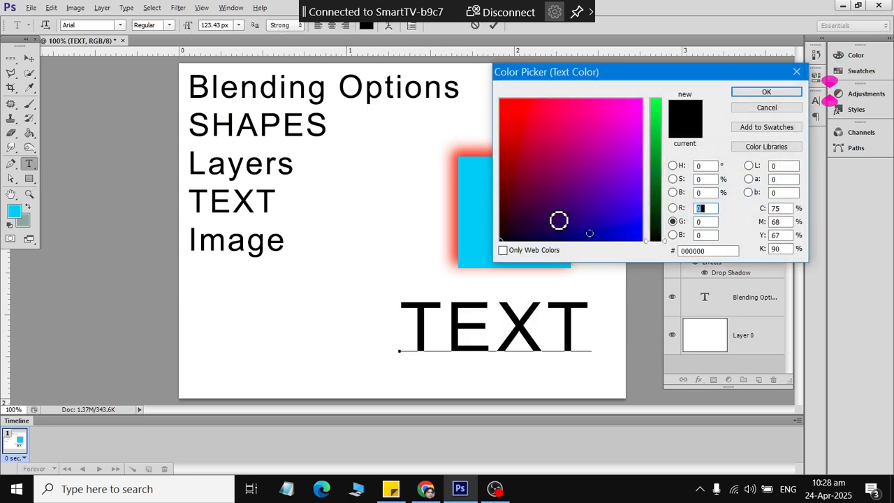
click(608, 218)
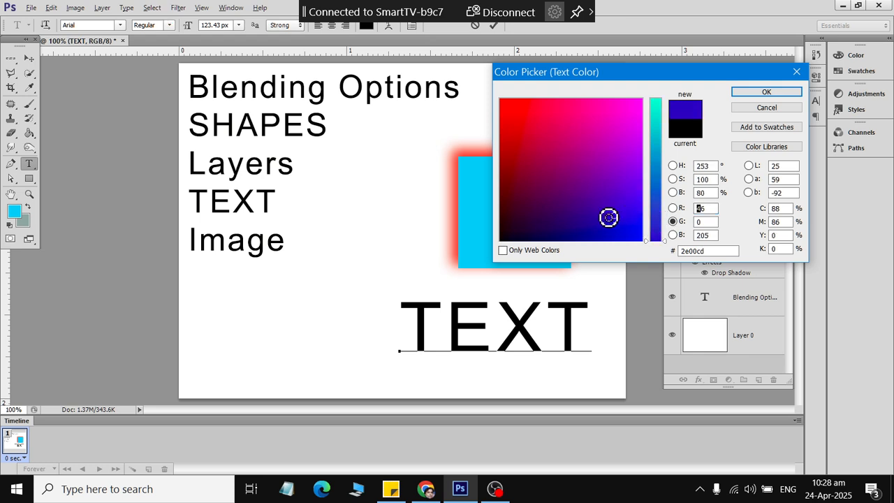
click(763, 92)
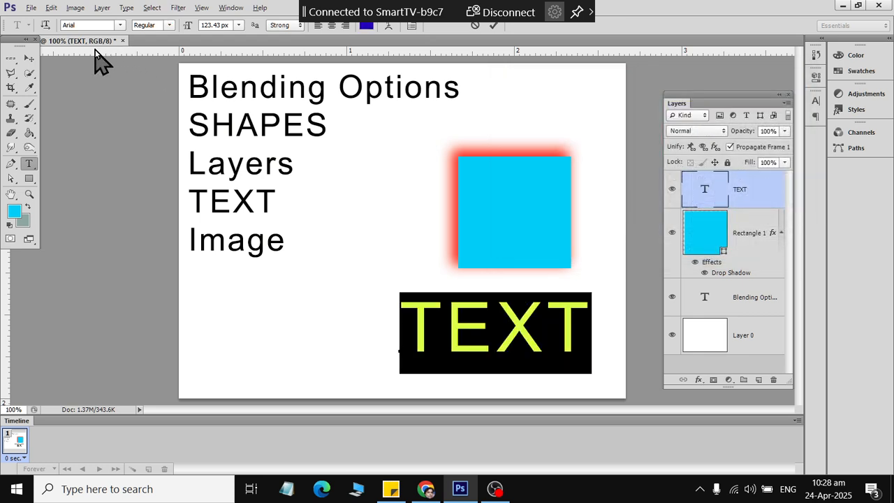
- Set TEXT to the Black font weight and nudge it slightly left
click(168, 25)
click(153, 153)
click(28, 58)
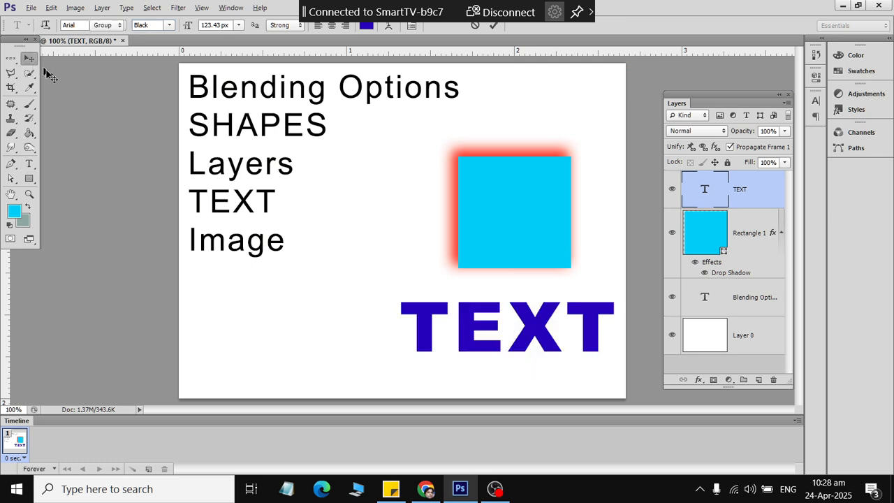
drag(509, 329, 494, 324)
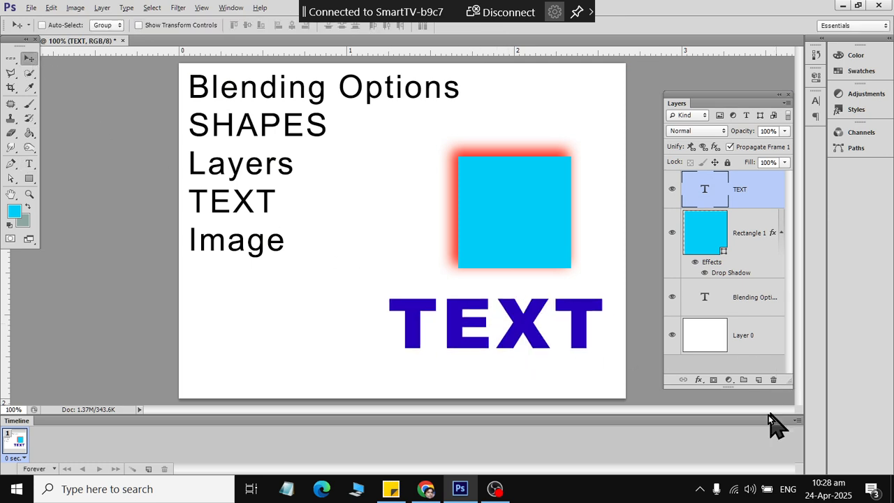
- Try a drop shadow on TEXT, then cancel it
click(698, 380)
click(695, 224)
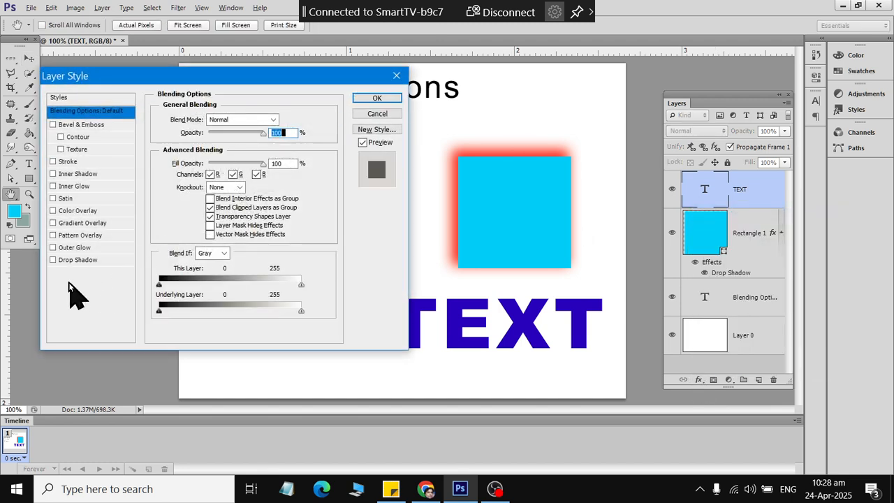
click(52, 260)
click(66, 261)
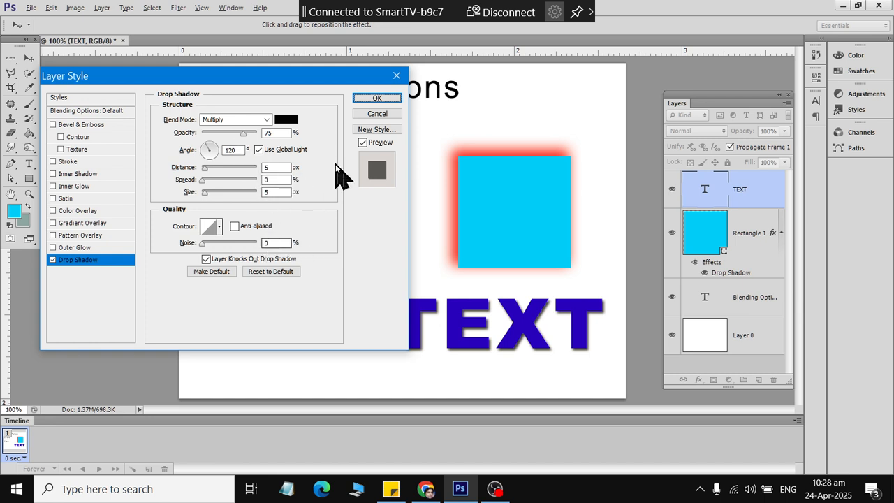
click(375, 114)
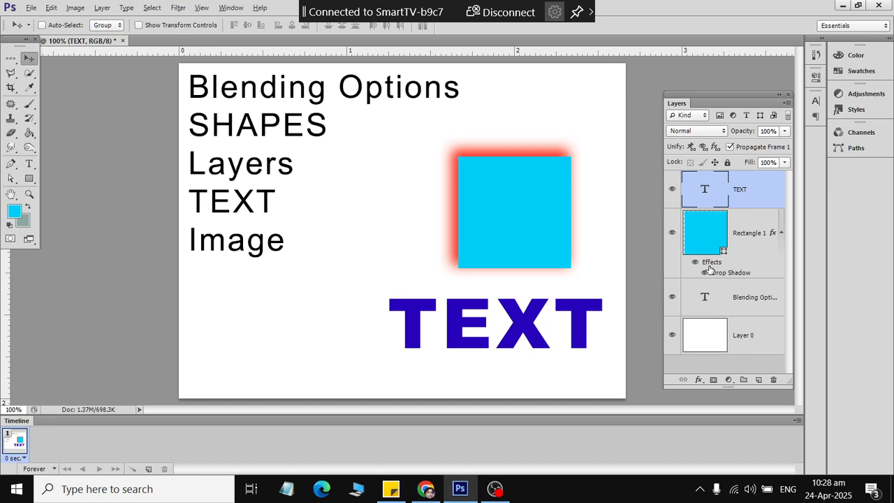
- Reposition the square's red drop shadow toward the lower right and apply it
click(708, 267)
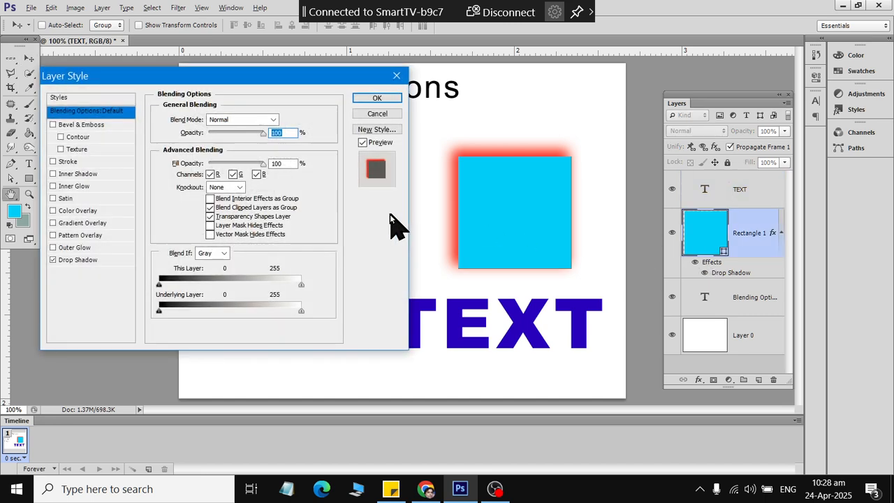
click(77, 260)
click(373, 99)
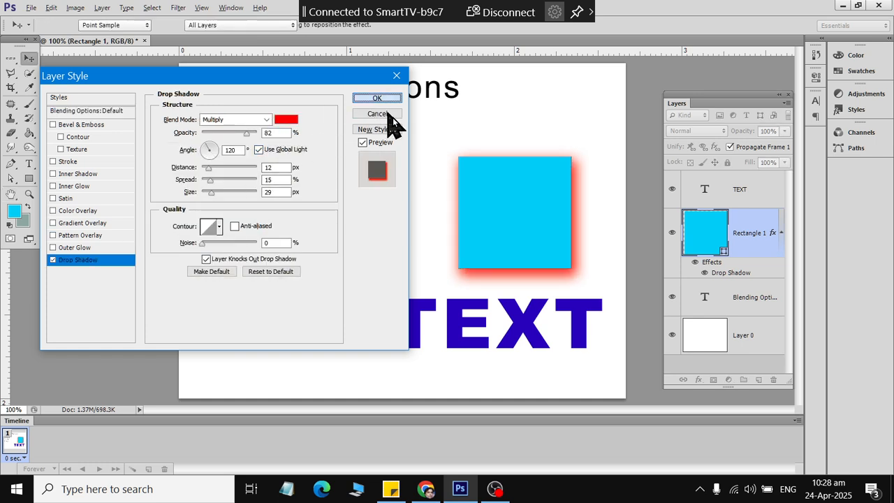
click(722, 301)
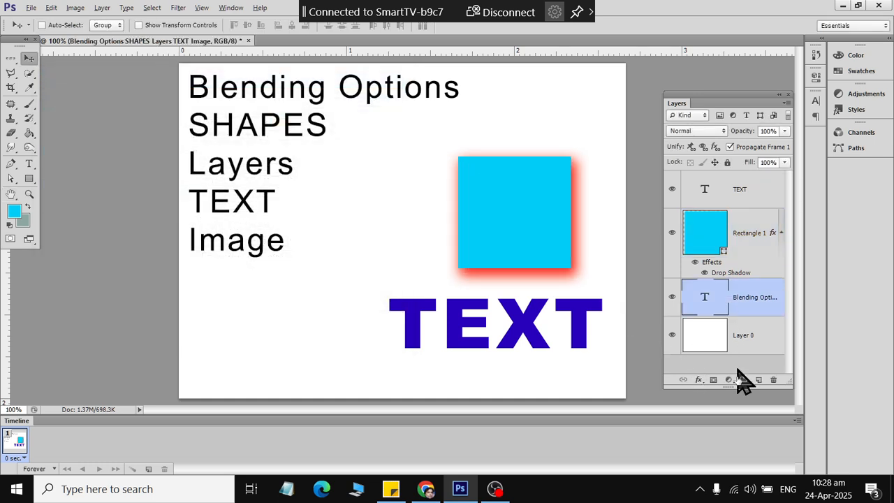
click(696, 379)
click(730, 213)
drag(319, 94, 288, 91)
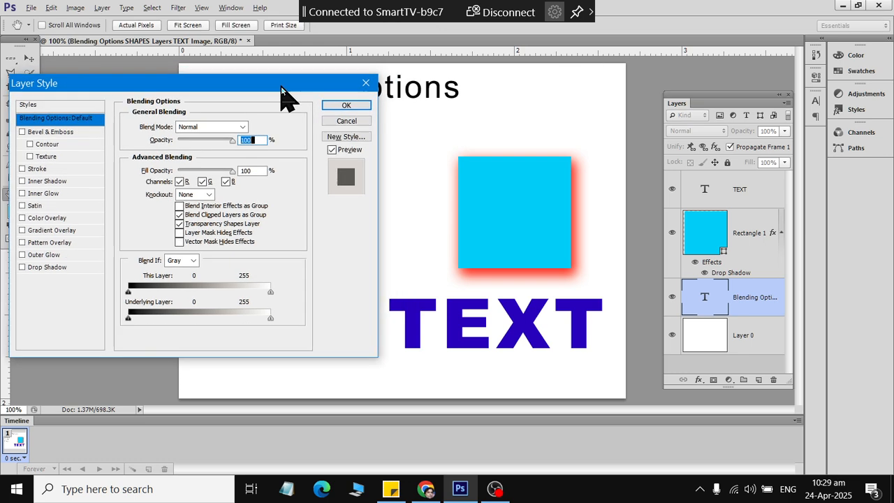
click(62, 269)
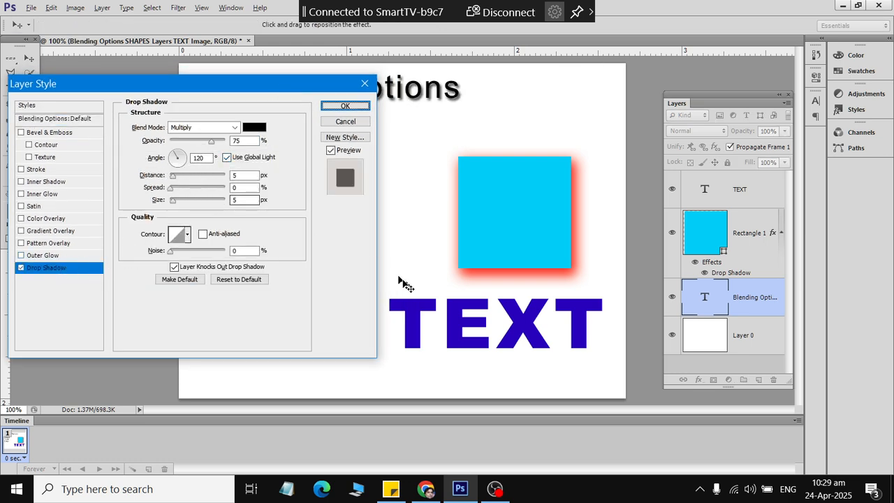
click(184, 165)
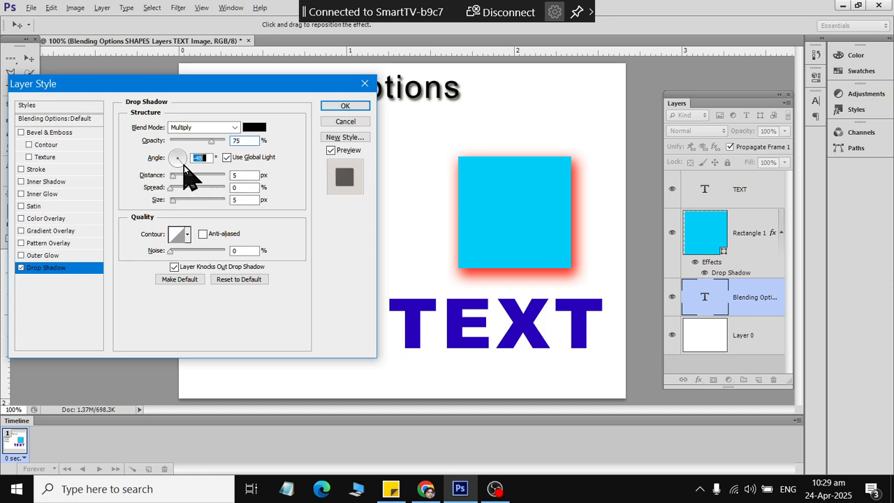
click(227, 158)
drag(174, 202, 190, 204)
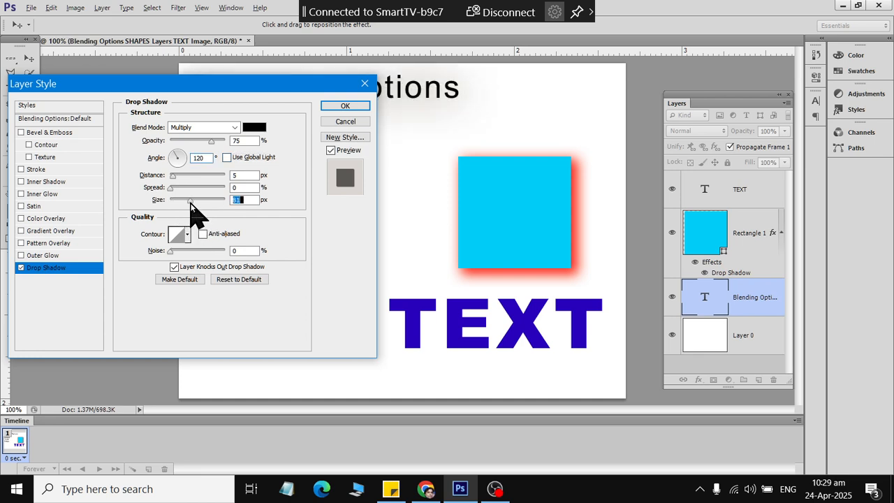
click(344, 123)
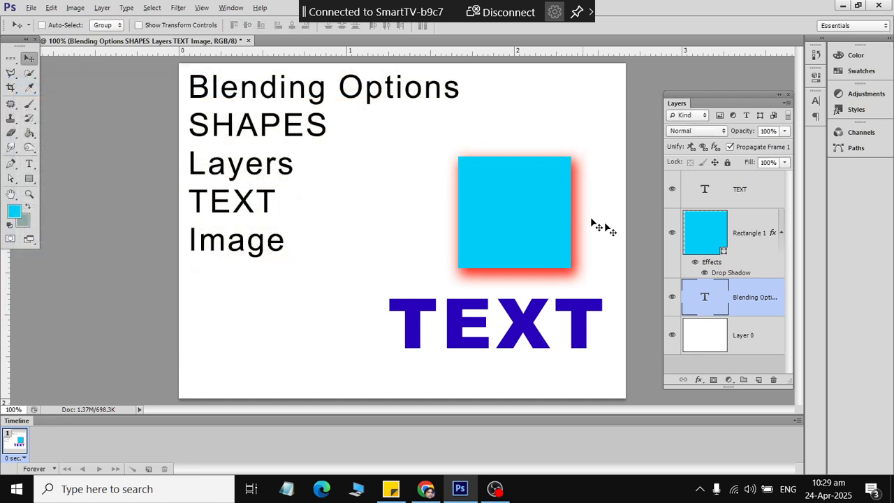
- Add a drop shadow to TEXT with its own light angle and a soft size around 24 px
click(726, 196)
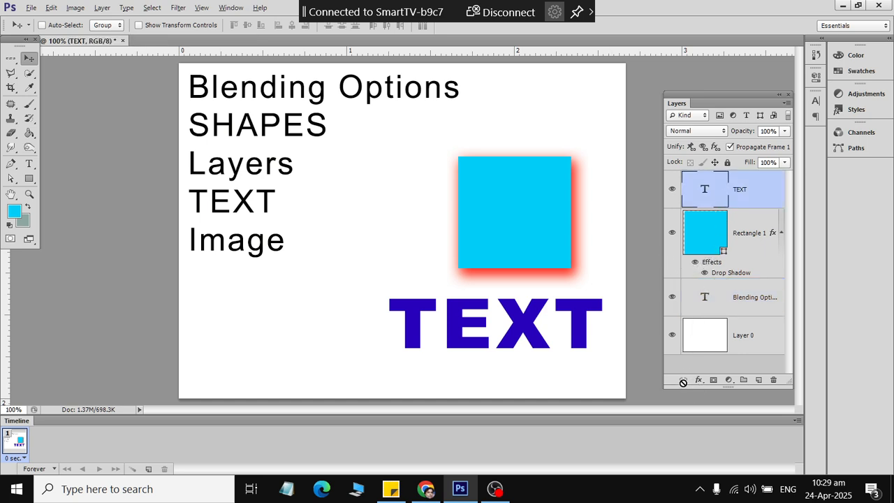
click(698, 381)
click(730, 218)
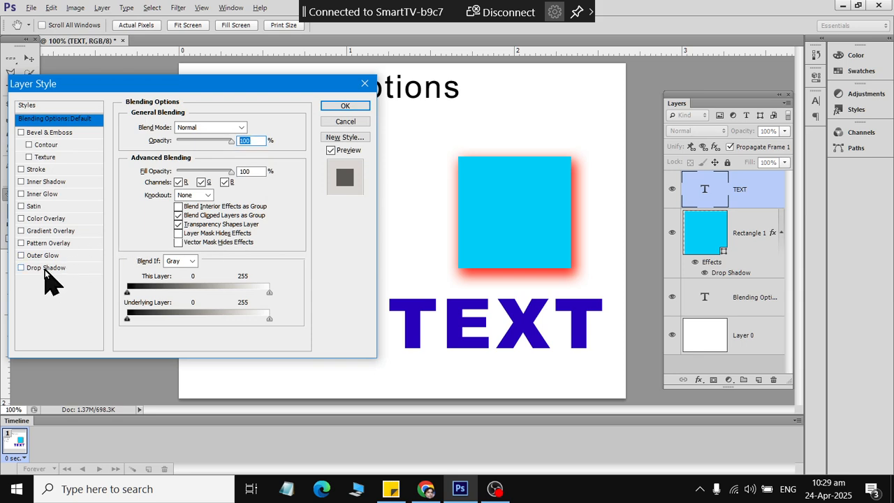
click(23, 270)
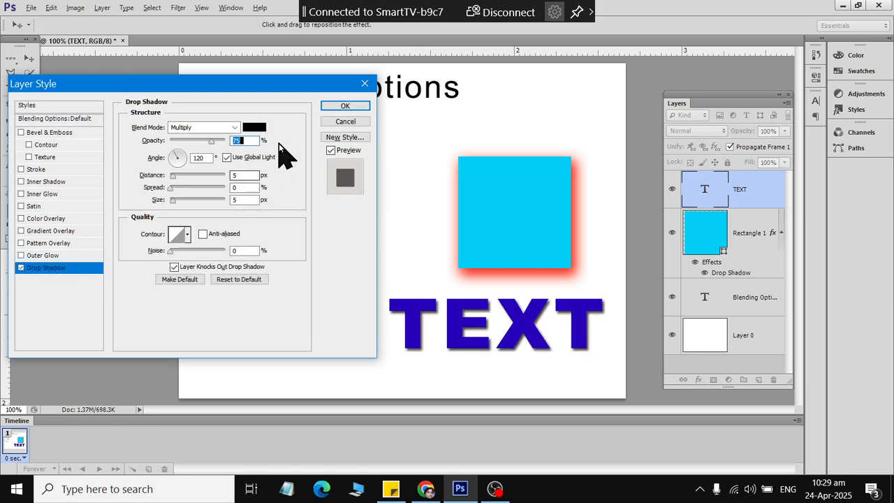
click(240, 160)
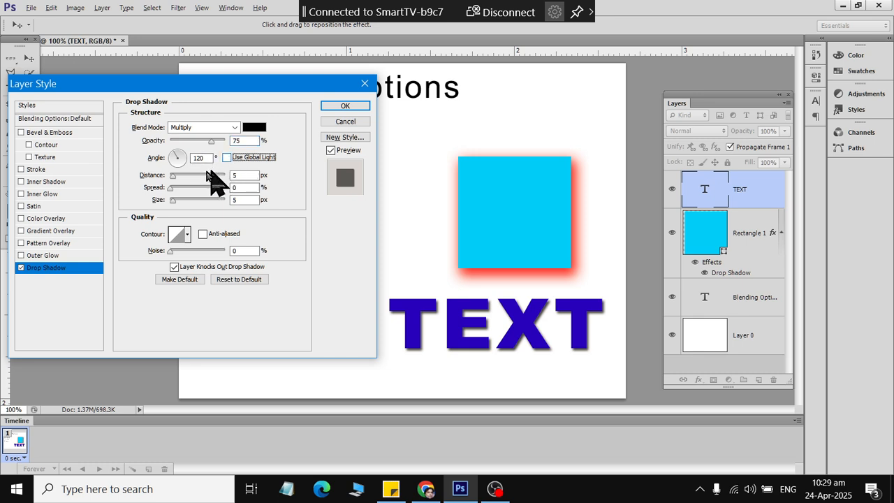
drag(173, 201, 178, 198)
drag(182, 201, 180, 201)
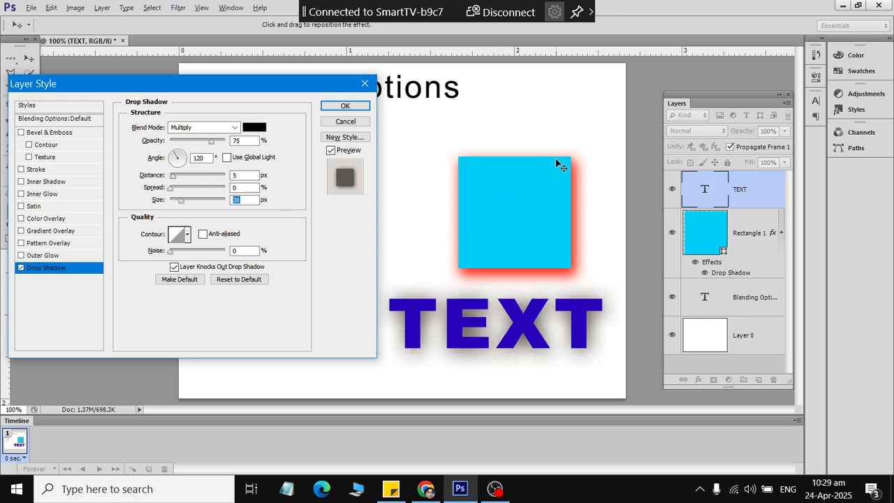
- Set the TEXT shadow angle to 138° and its distance to 34 px
drag(184, 167, 173, 153)
drag(180, 175, 189, 174)
click(167, 187)
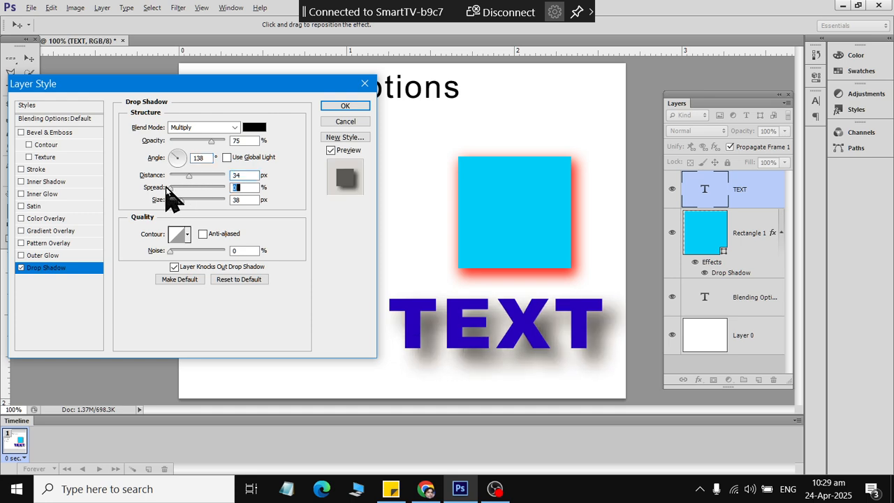
click(254, 127)
- Choose bright green #00fb00 as the TEXT shadow colour and apply the Layer Style
drag(650, 155, 663, 111)
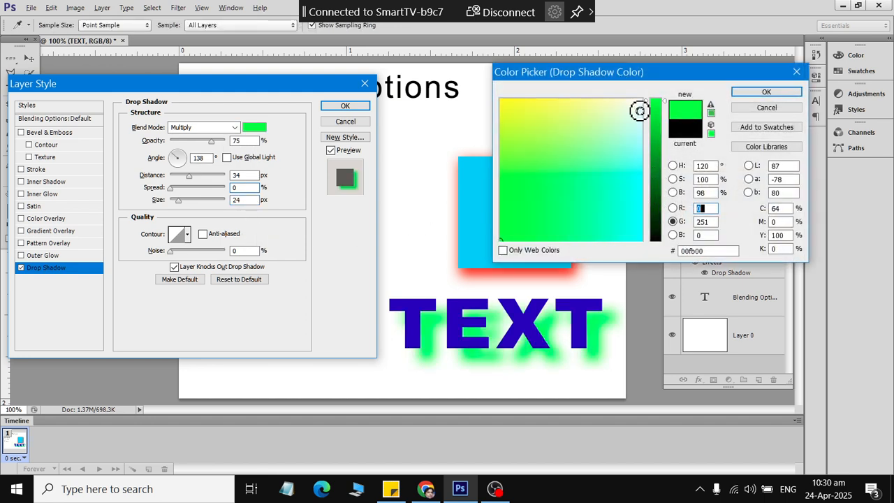
click(673, 235)
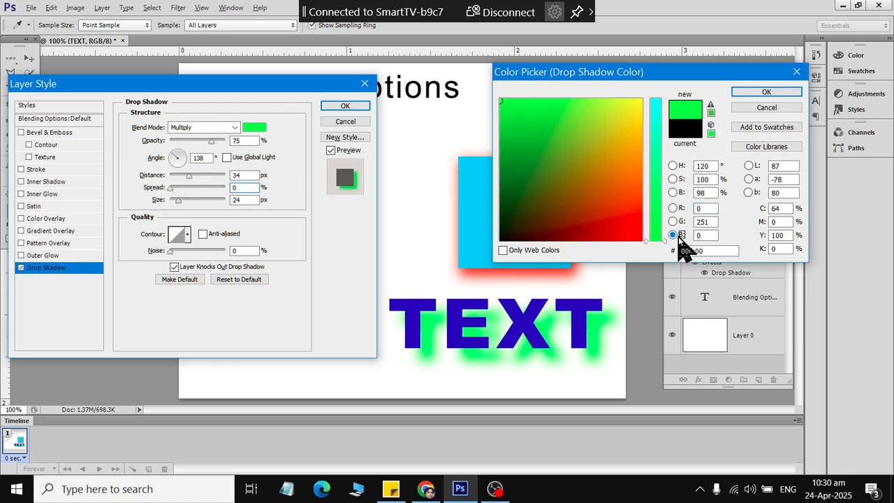
click(673, 193)
click(673, 179)
click(672, 165)
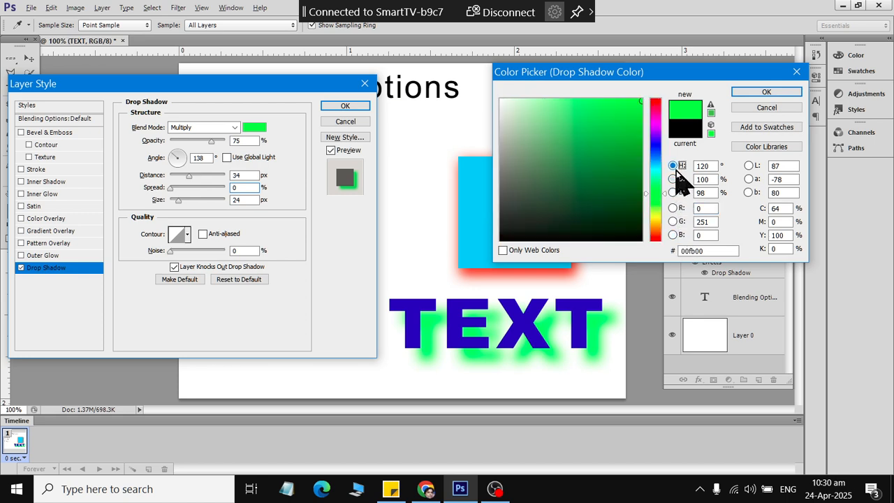
mouse_move(602, 162)
mouse_down()
mouse_move(481, 107)
mouse_move(497, 112)
mouse_move(503, 160)
mouse_move(502, 138)
mouse_up()
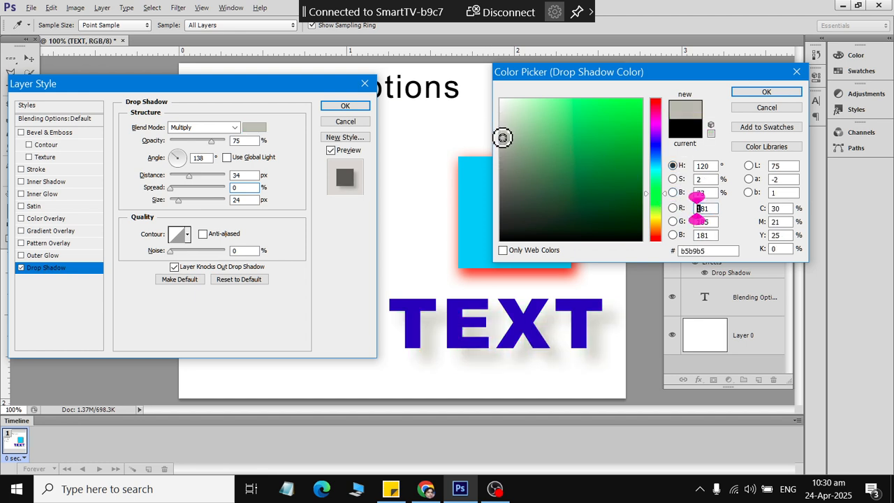
click(637, 104)
click(760, 93)
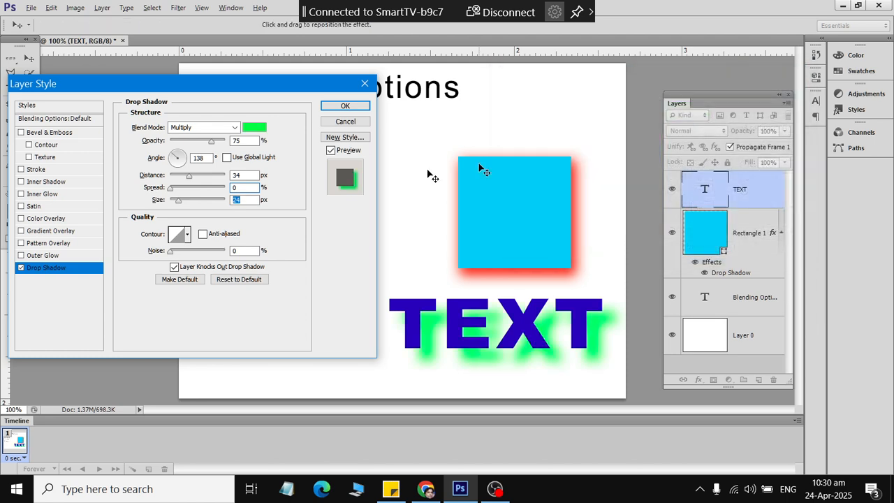
click(346, 105)
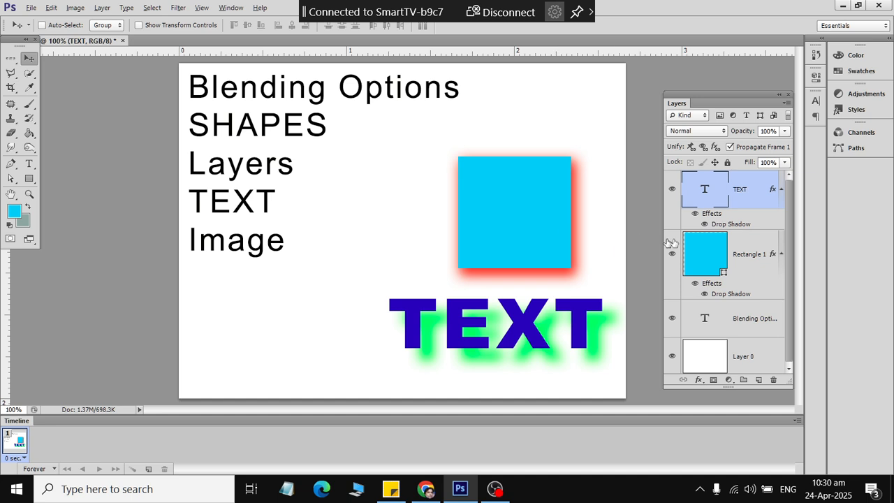
- Clear the layer style from Rectangle 1, removing its red drop shadow
click(739, 251)
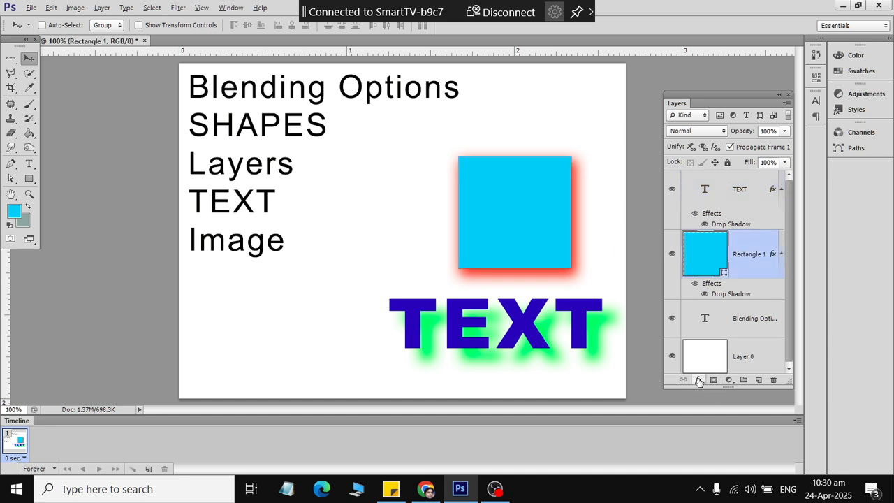
click(698, 381)
click(719, 184)
right_click(754, 248)
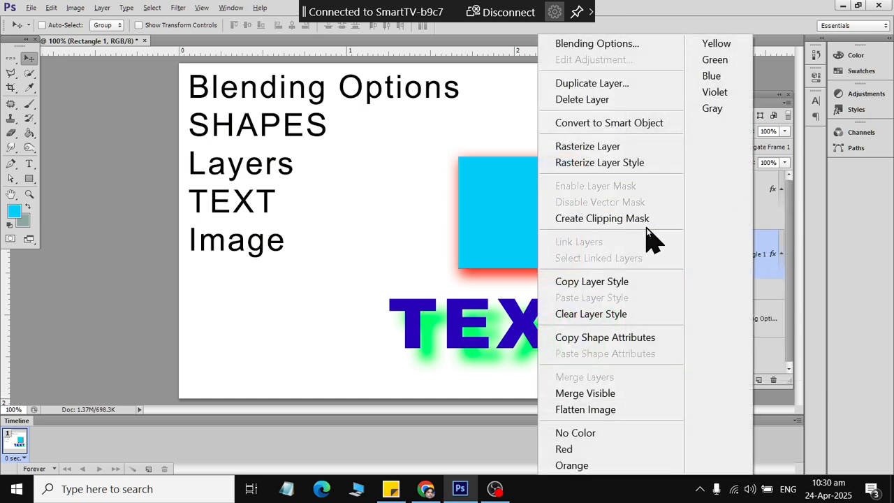
click(641, 312)
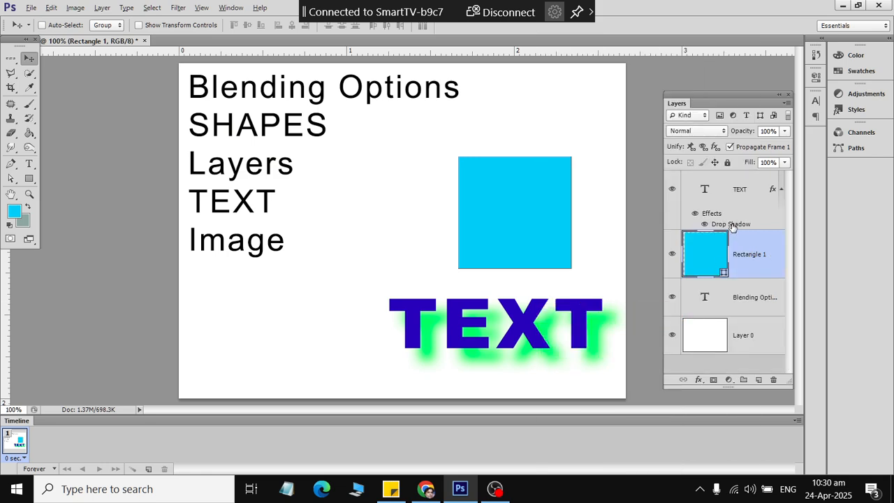
- Clear the layer style from the TEXT layer, removing its green shadow
click(758, 193)
right_click(752, 201)
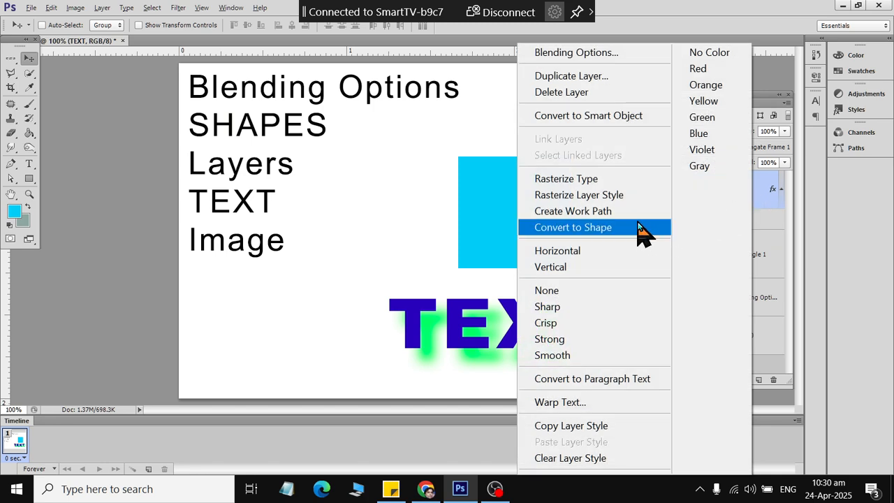
click(767, 191)
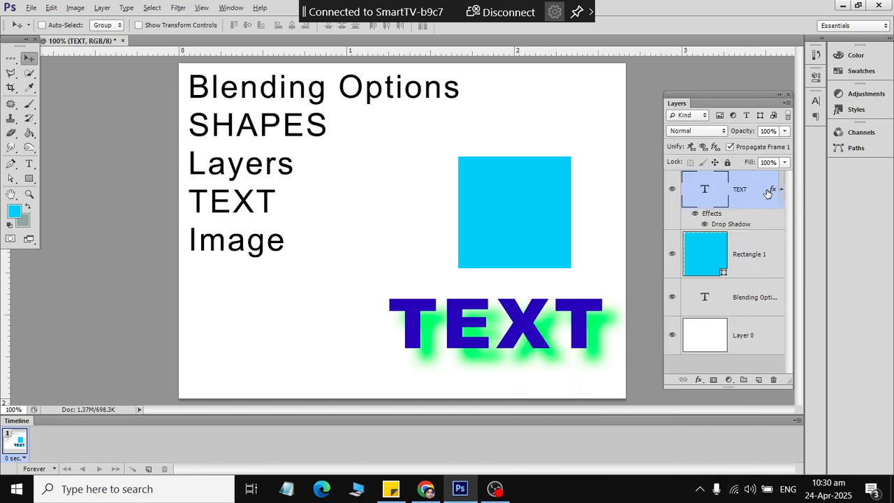
right_click(766, 191)
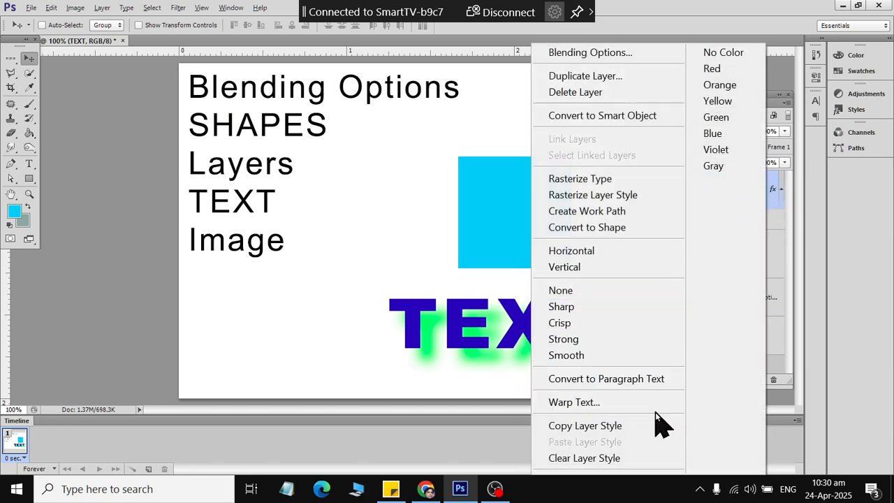
click(634, 458)
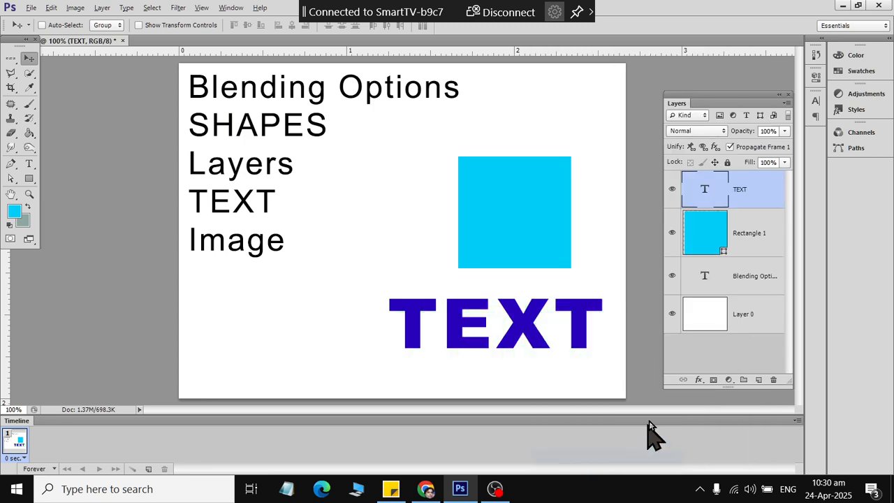
click(698, 381)
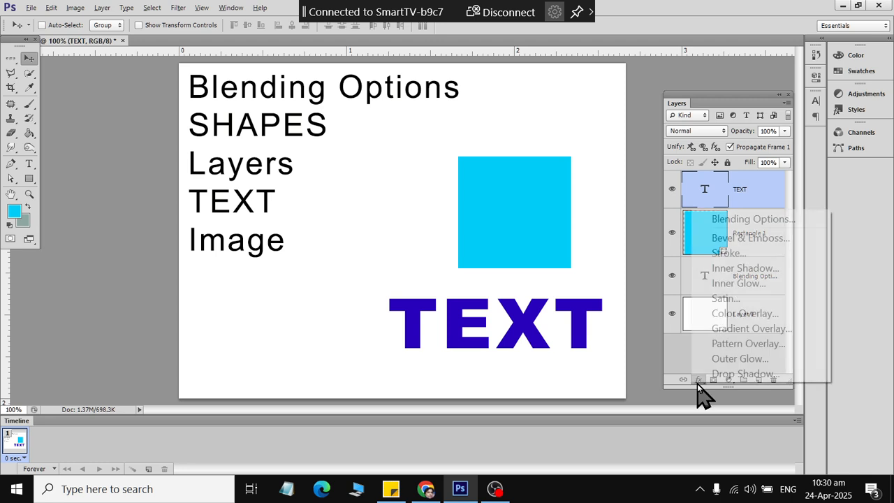
- Add an outer glow to TEXT in Normal blend mode with 34% spread and 16 px size
click(729, 219)
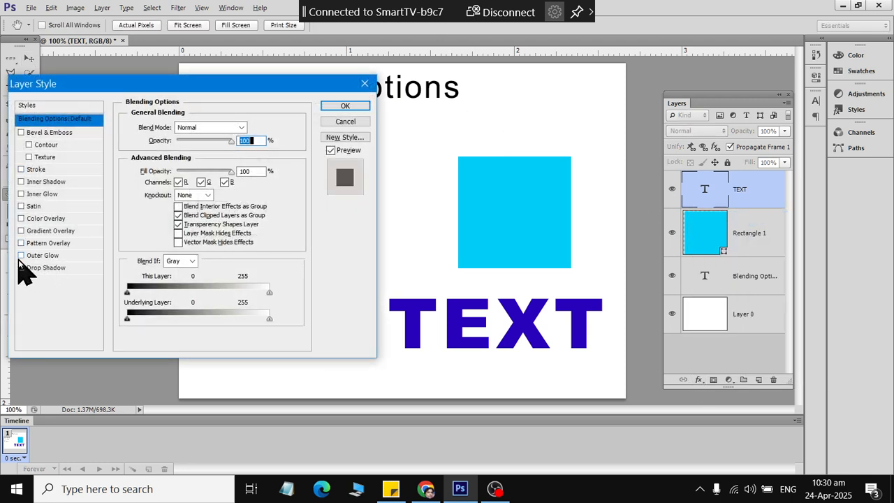
click(21, 259)
click(37, 257)
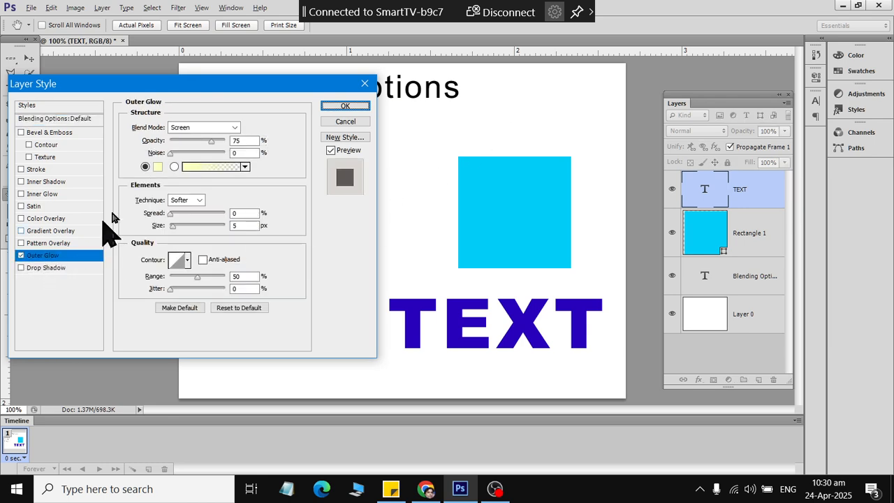
drag(179, 227, 205, 226)
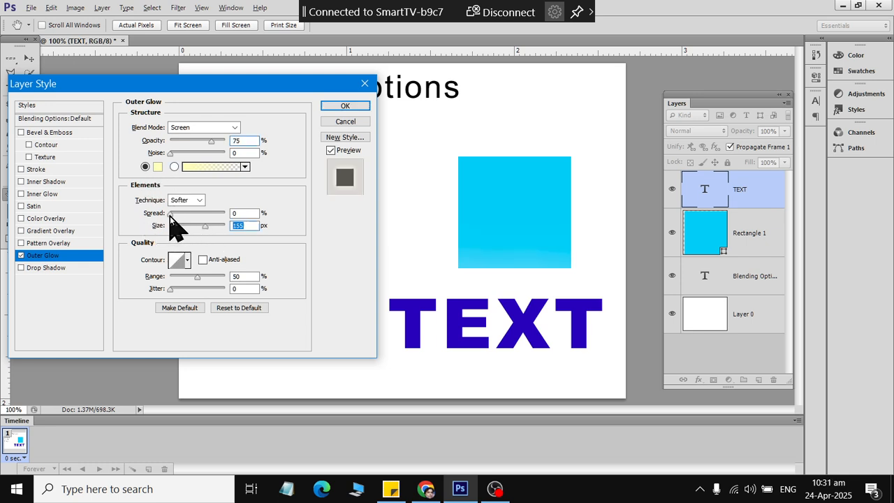
mouse_move(169, 214)
mouse_down()
mouse_move(222, 220)
mouse_move(212, 234)
mouse_move(161, 229)
mouse_up()
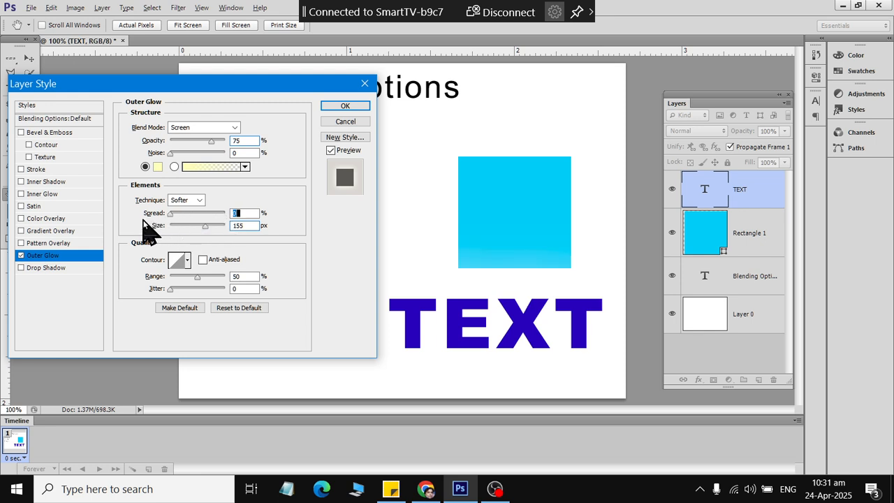
click(232, 129)
click(219, 144)
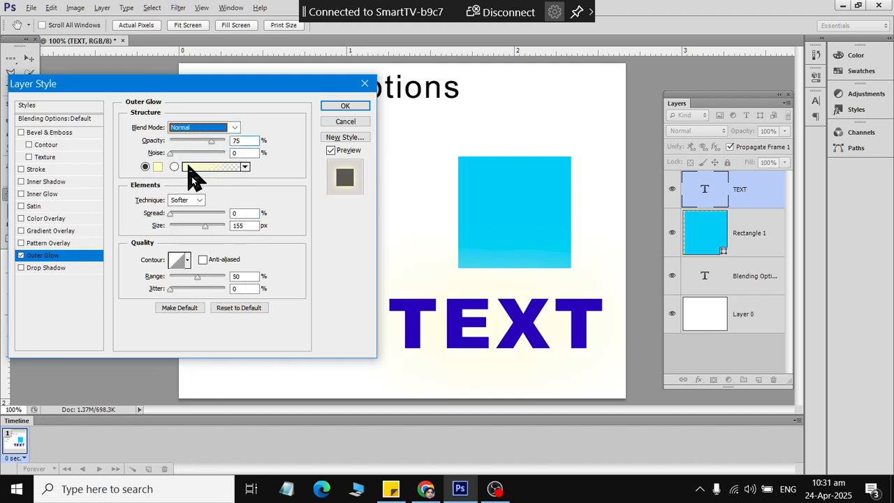
click(170, 213)
drag(224, 217, 177, 231)
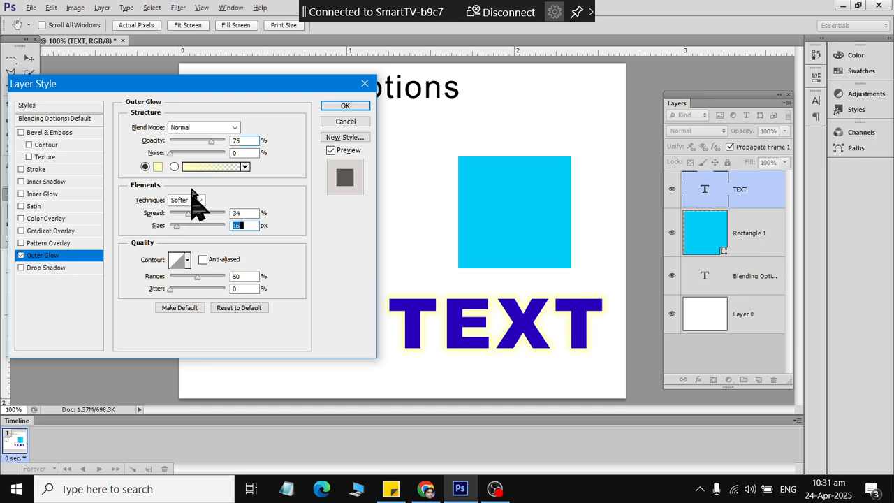
- Sample the square's cyan as the glow colour and apply the outer glow
click(157, 167)
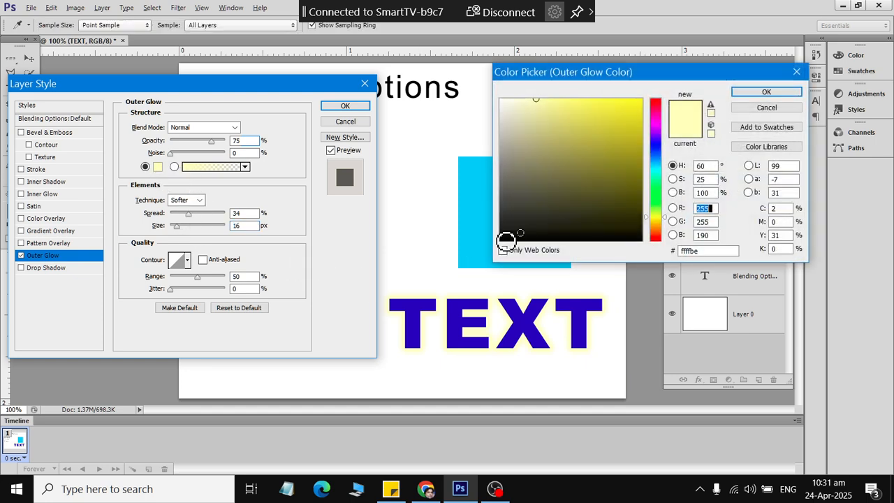
click(489, 209)
click(787, 92)
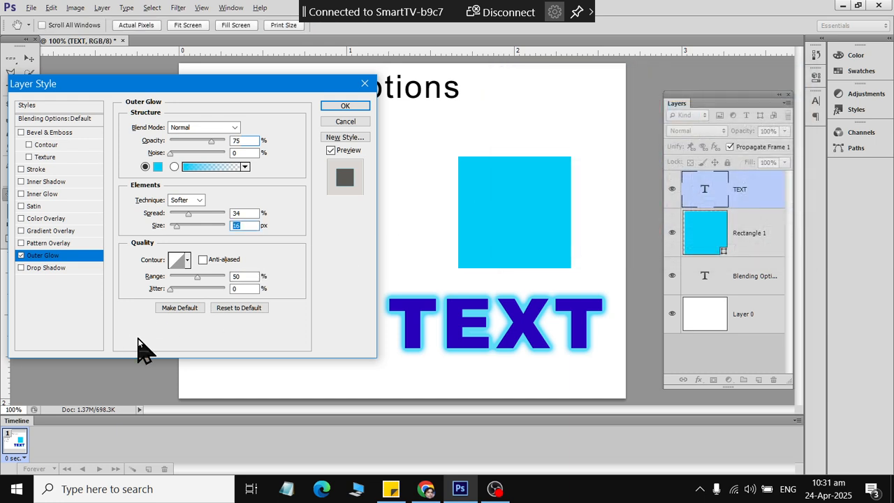
click(347, 107)
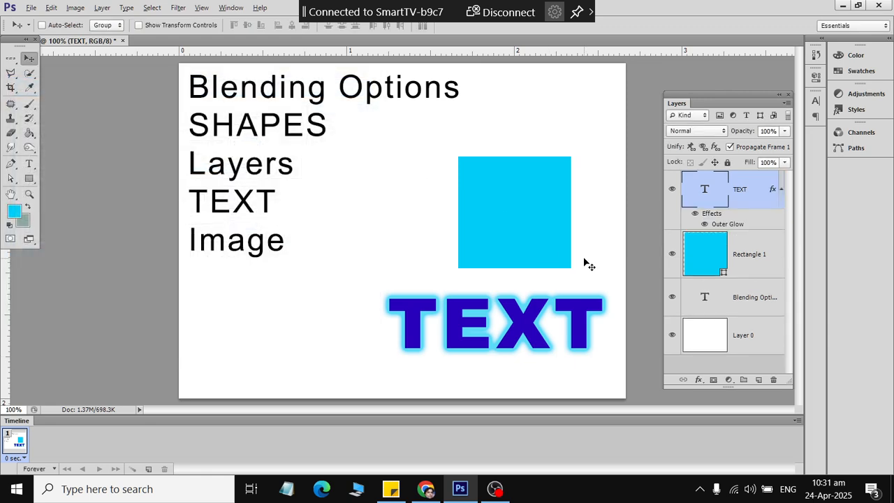
- Add an outer glow to Rectangle 1 in Normal blend mode with an orange colour
click(709, 259)
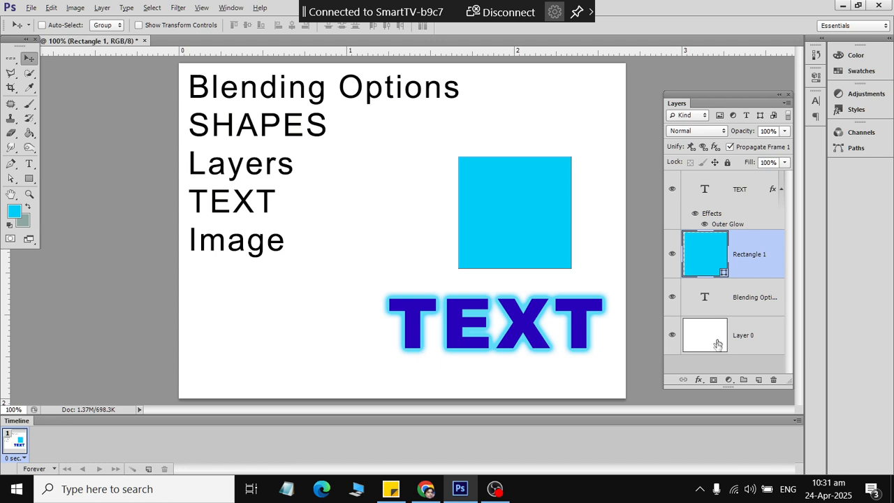
click(698, 379)
click(747, 217)
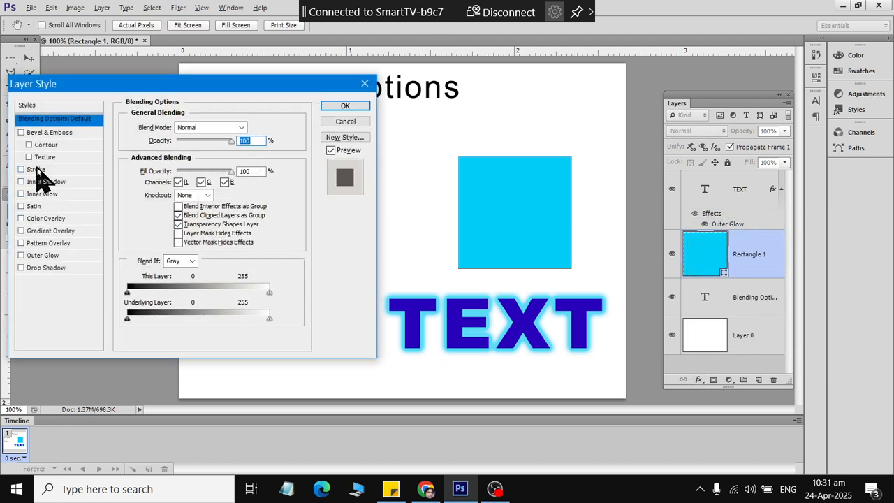
click(51, 257)
click(202, 127)
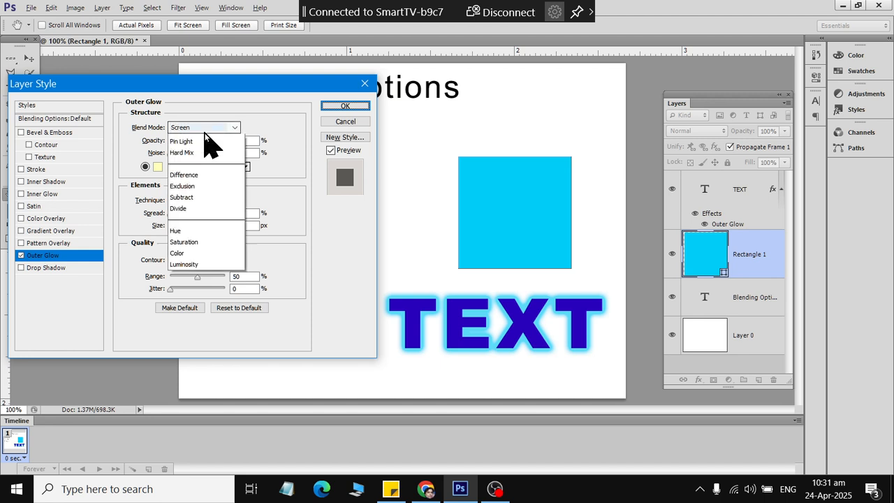
click(200, 140)
click(158, 167)
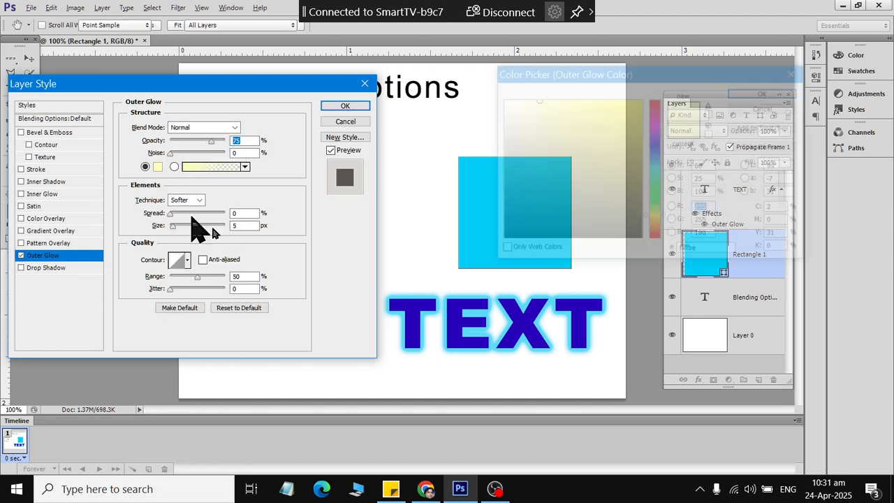
click(655, 228)
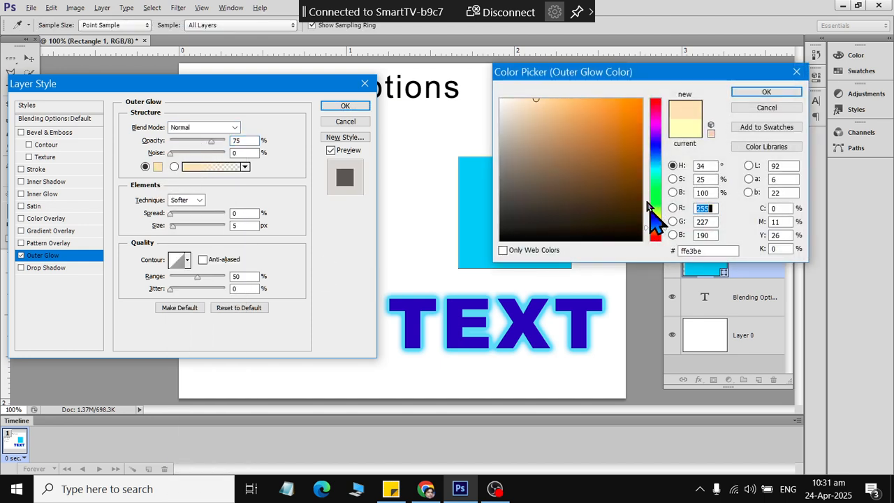
click(739, 95)
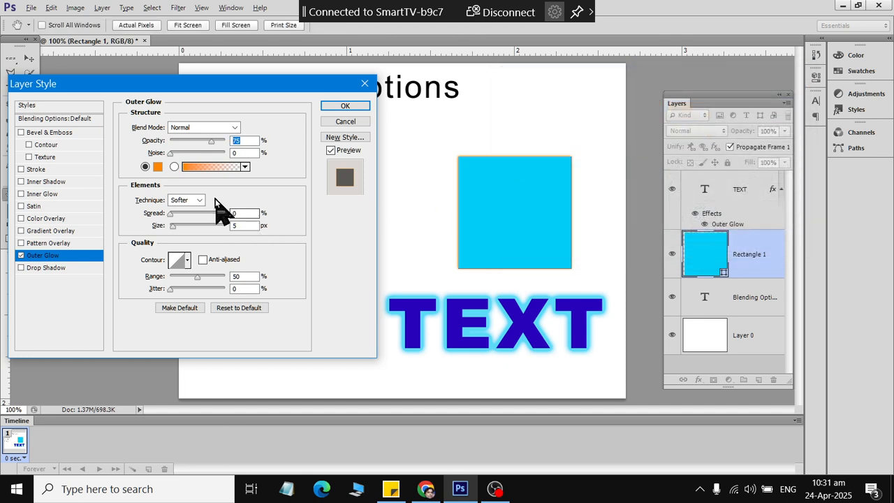
- Set the square's glow to 35 px size, 0% spread and 53% opacity, and apply it
click(176, 228)
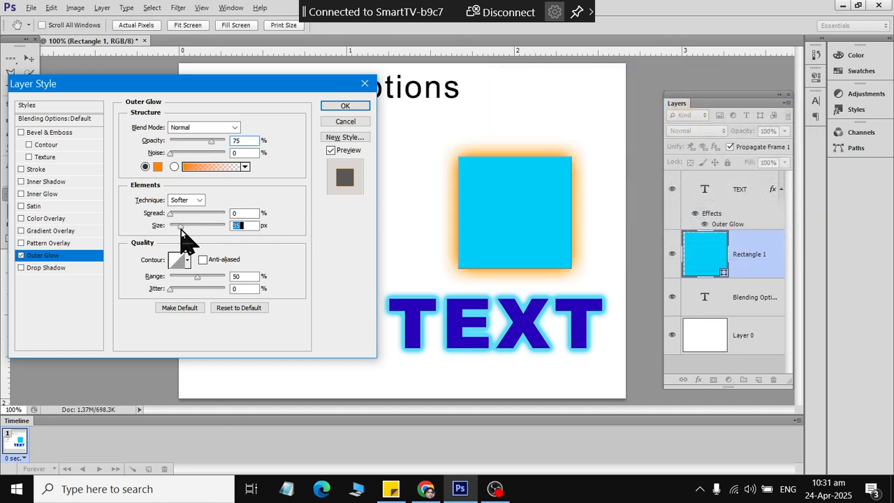
mouse_move(169, 213)
mouse_down()
mouse_move(185, 218)
mouse_move(176, 225)
mouse_up()
drag(215, 143, 190, 144)
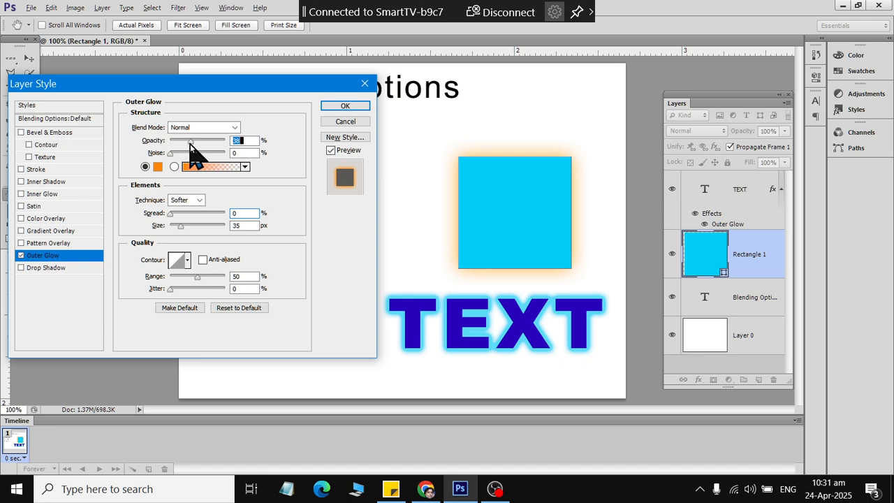
click(347, 107)
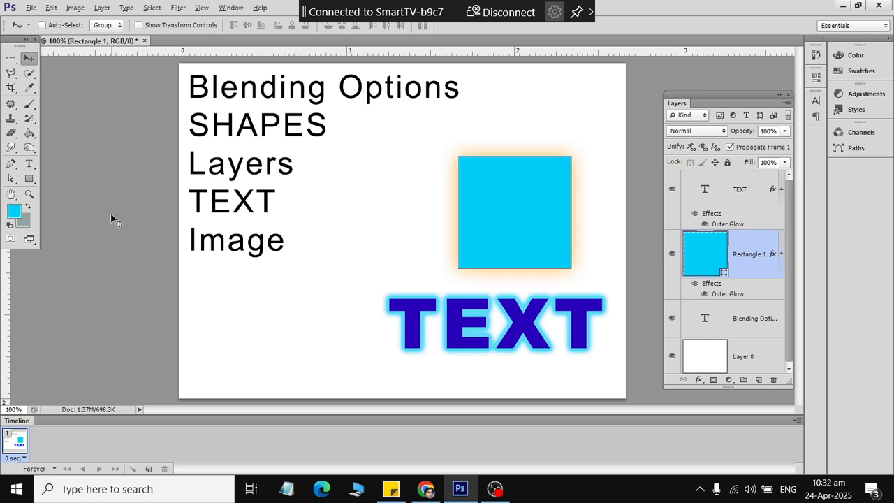
- Create a new 800 × 800 px document
click(31, 7)
click(41, 22)
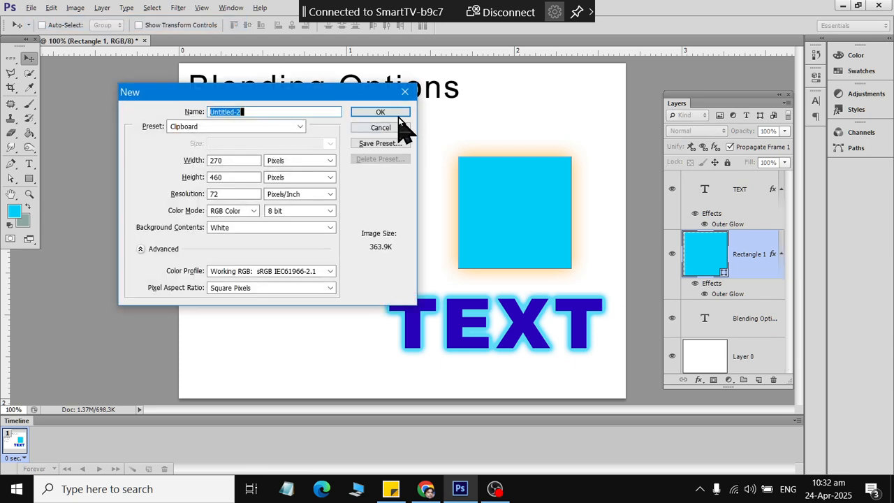
double_click(230, 160)
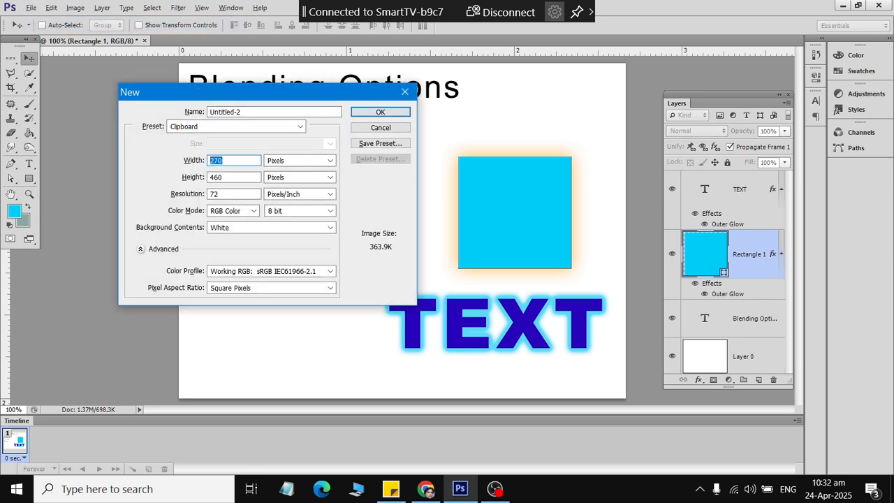
text(800)
key(Tab)
key(Tab)
text(800)
key(Tab)
key(Tab)
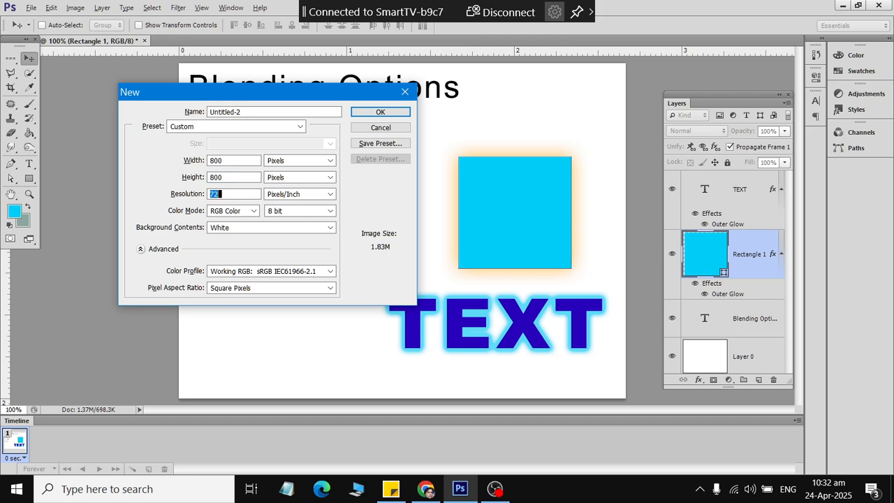
key(Return)
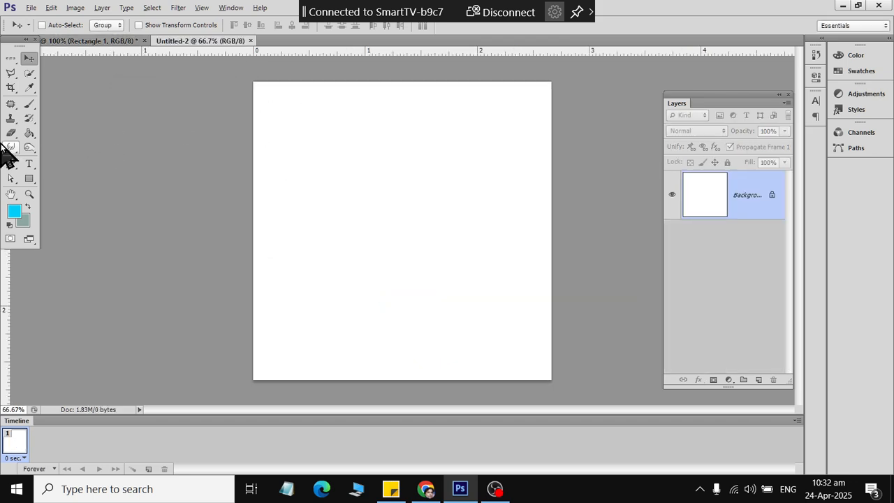
- Unlock the background as Layer 0 and fill it with black using the Paint Bucket
double_click(773, 196)
click(539, 156)
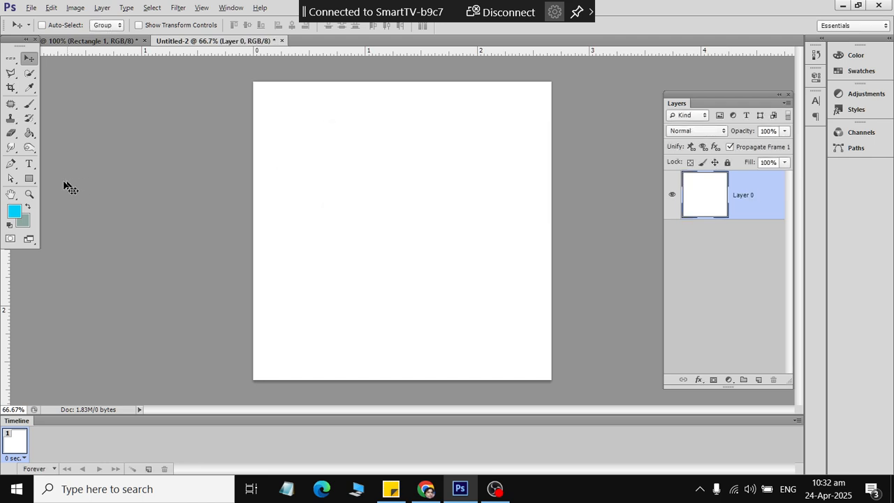
click(16, 211)
drag(550, 196, 424, 271)
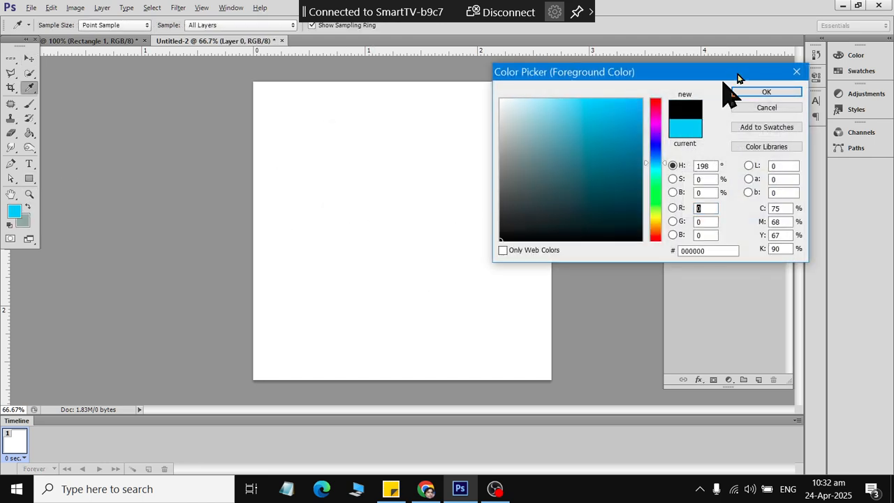
click(777, 93)
click(29, 133)
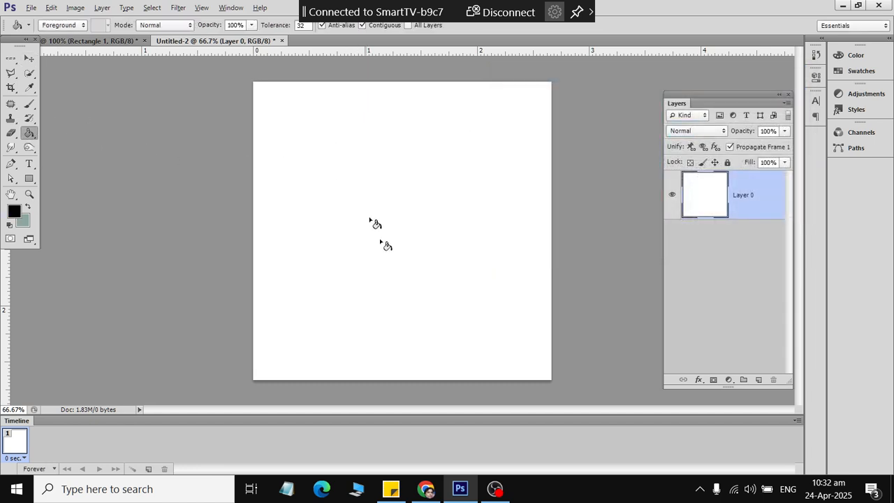
click(370, 224)
- Draw a circle on the black canvas with the Ellipse Tool and nudge it up-left
right_click(30, 178)
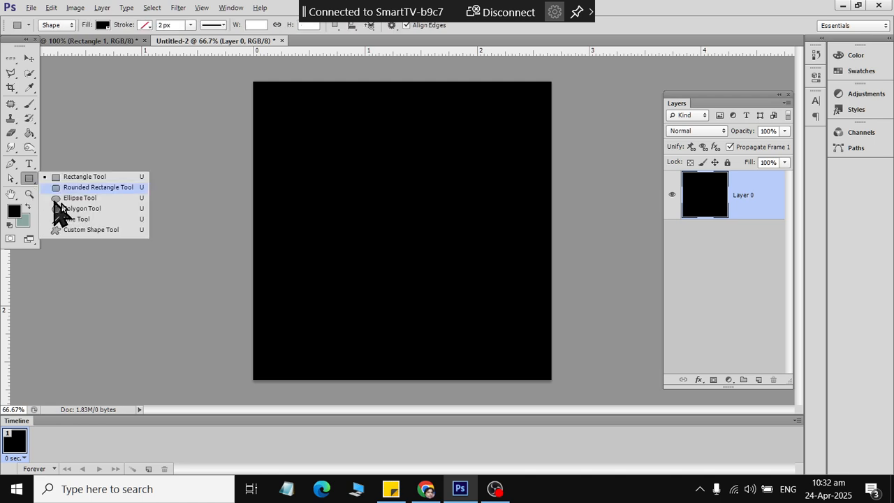
click(71, 201)
drag(368, 194, 463, 327)
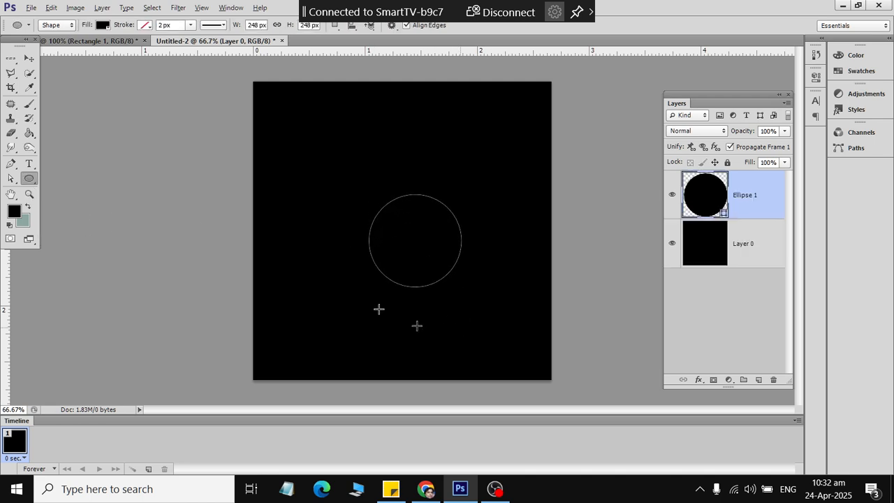
click(30, 58)
drag(417, 235, 407, 212)
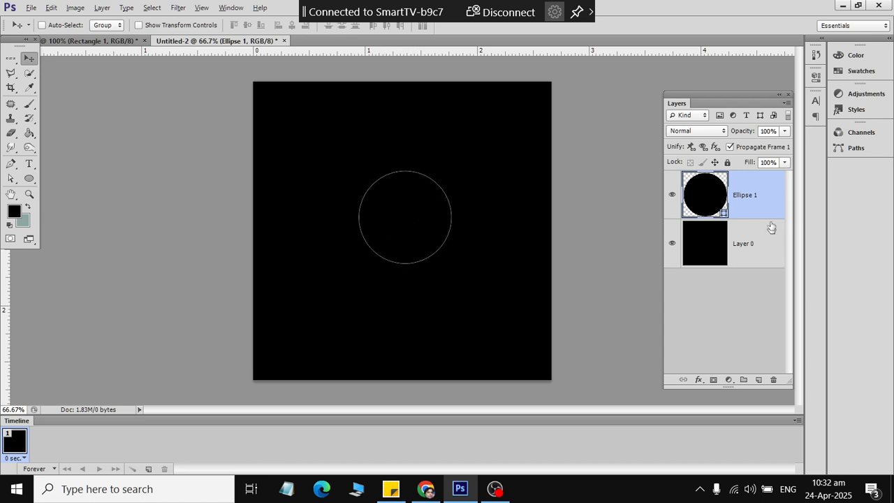
- Turn on Outer Glow for the circle and set its size to 133 px
click(698, 379)
click(748, 215)
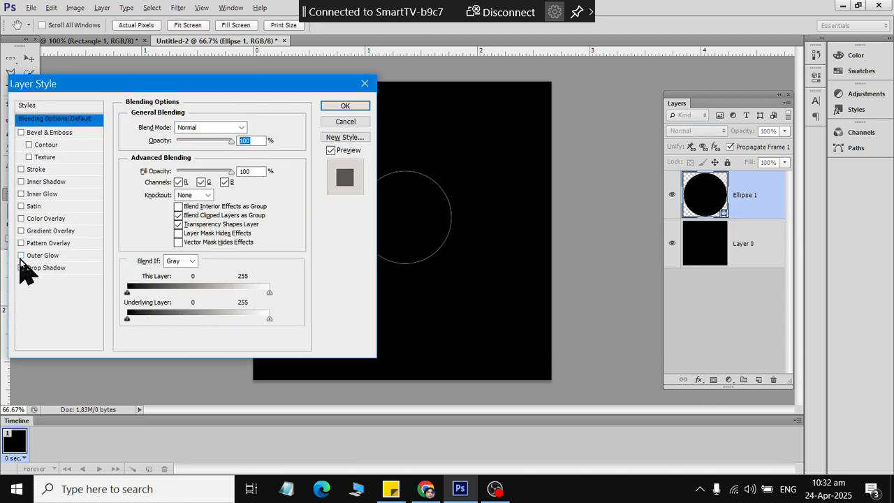
click(47, 255)
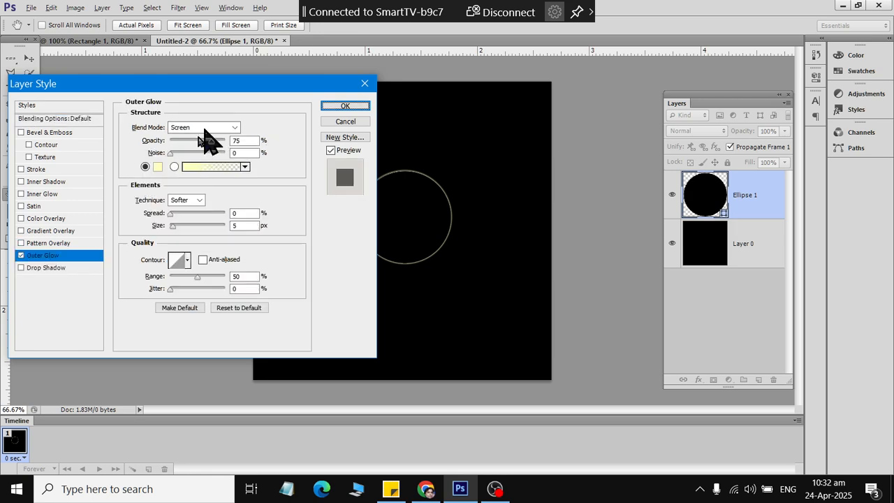
drag(174, 226, 201, 233)
drag(238, 89, 138, 68)
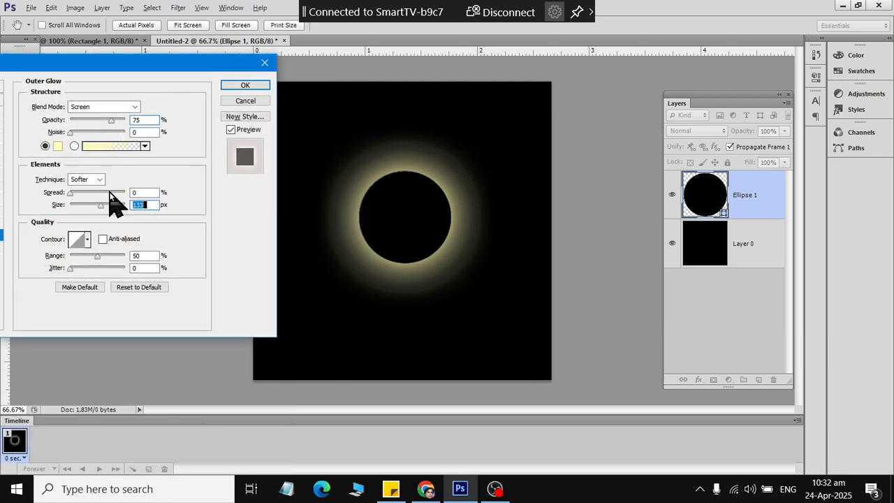
- Set the glow colour to cyan #00e4ff and apply the Outer Glow
click(57, 145)
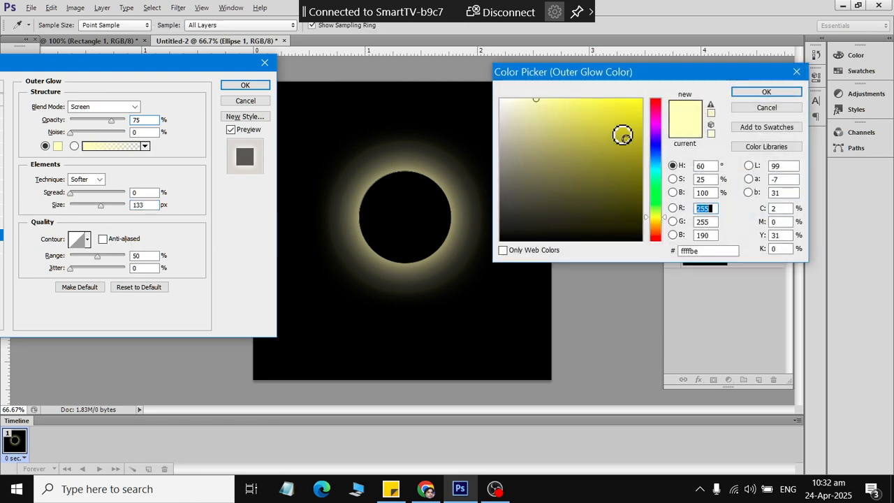
click(654, 170)
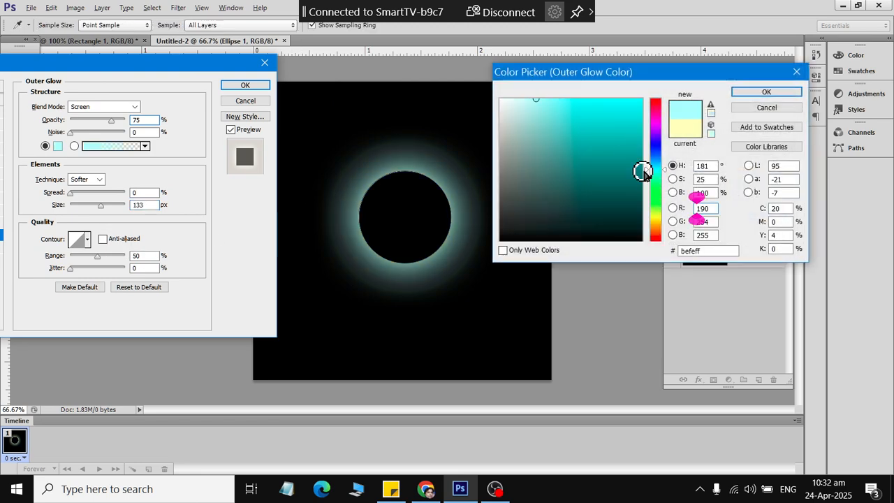
drag(641, 171, 439, 56)
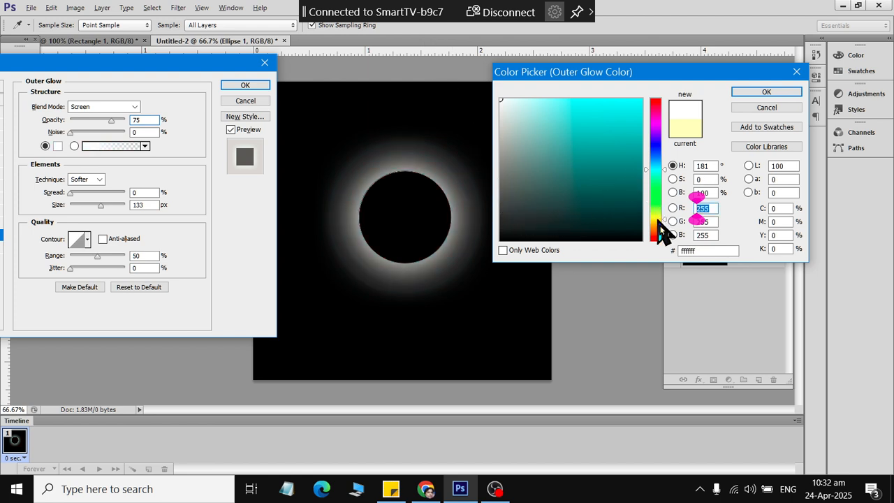
drag(658, 229, 658, 123)
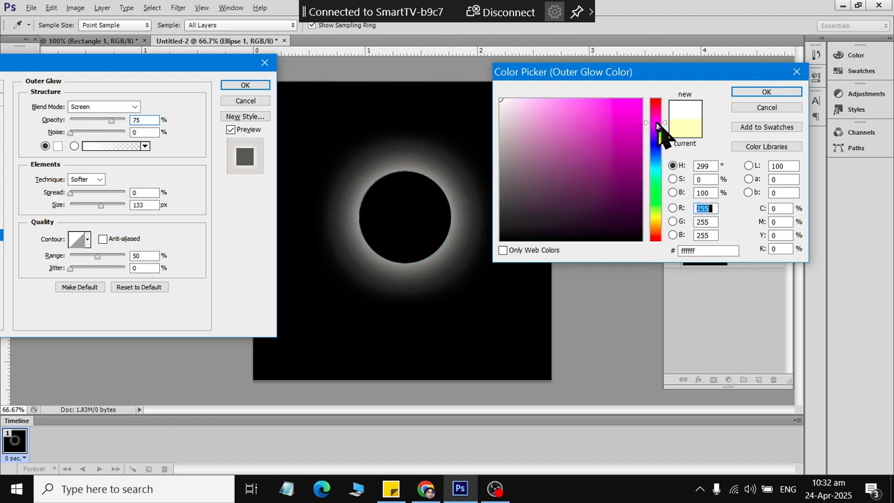
drag(558, 121, 676, 98)
drag(653, 189, 658, 184)
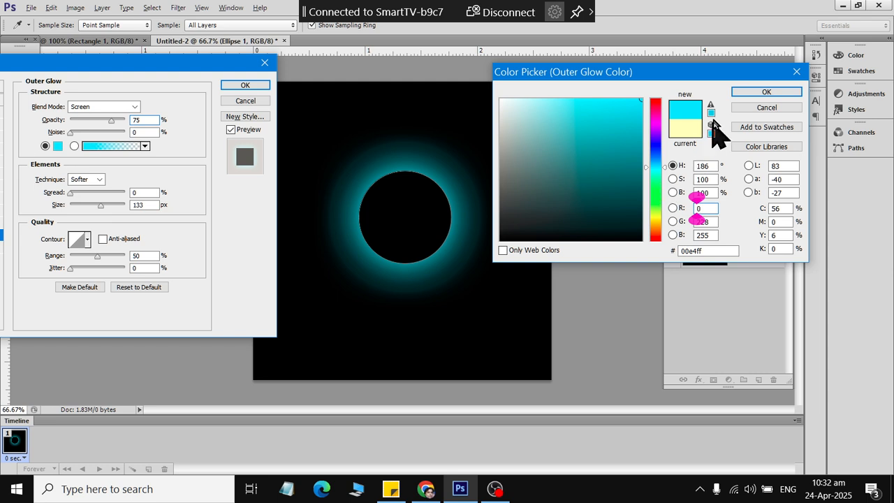
click(737, 91)
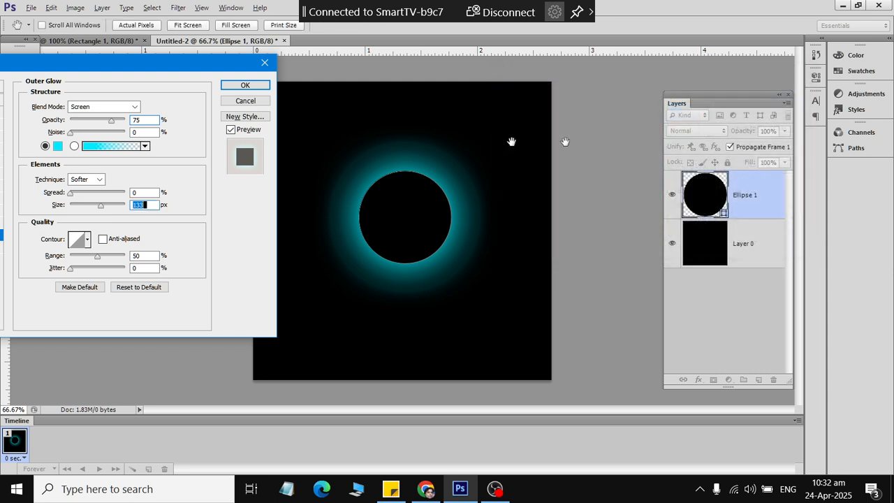
click(245, 86)
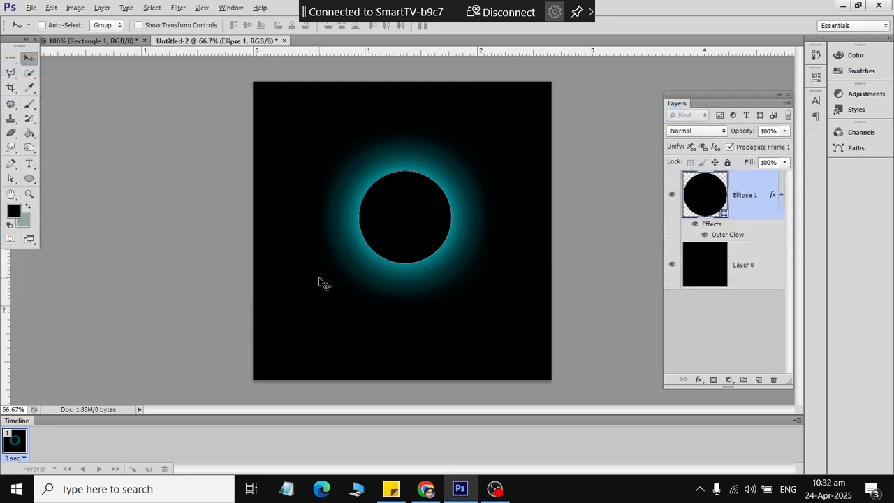
- Draw a trial second circle with white fill, undo both, and add an empty Layer 1
click(31, 183)
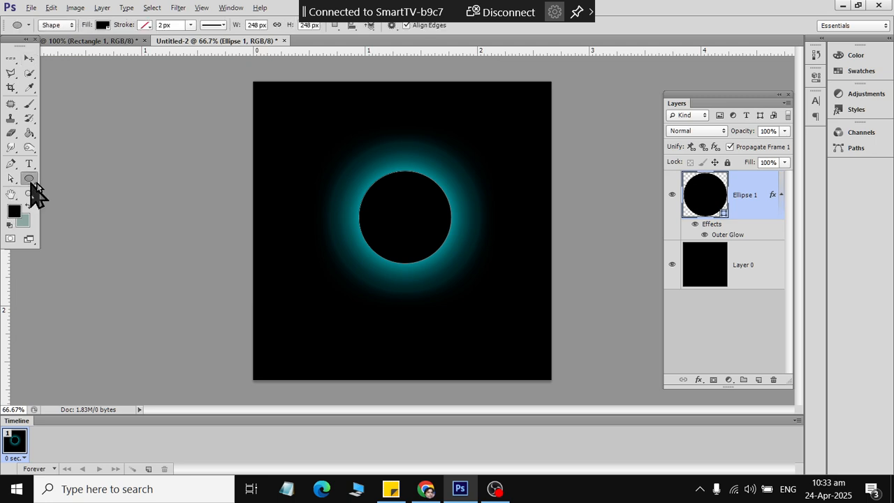
drag(295, 147, 347, 205)
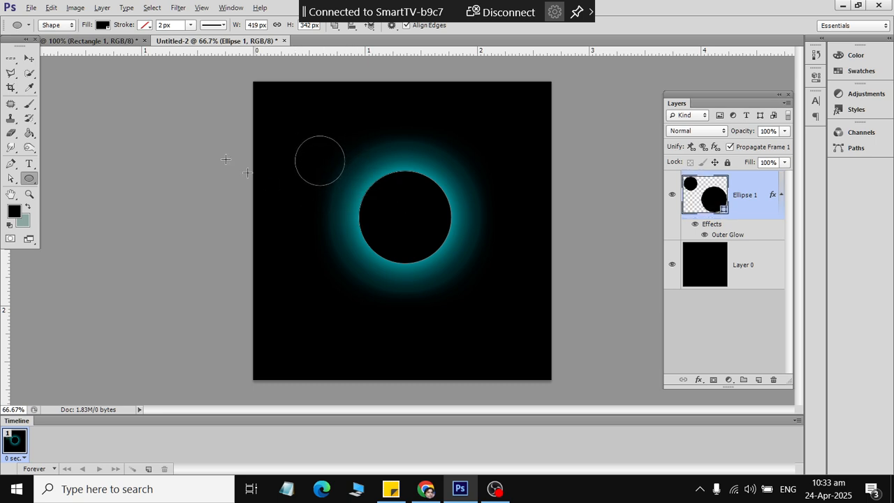
click(102, 25)
click(85, 91)
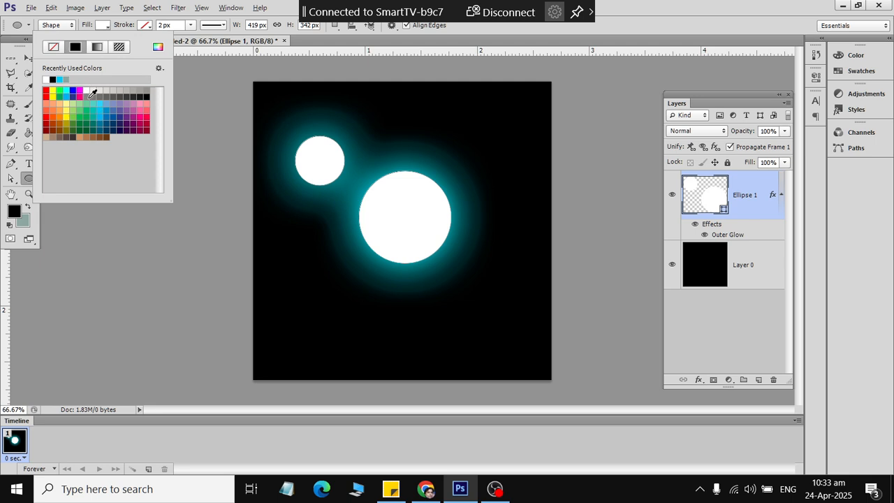
key(ctrl+z)
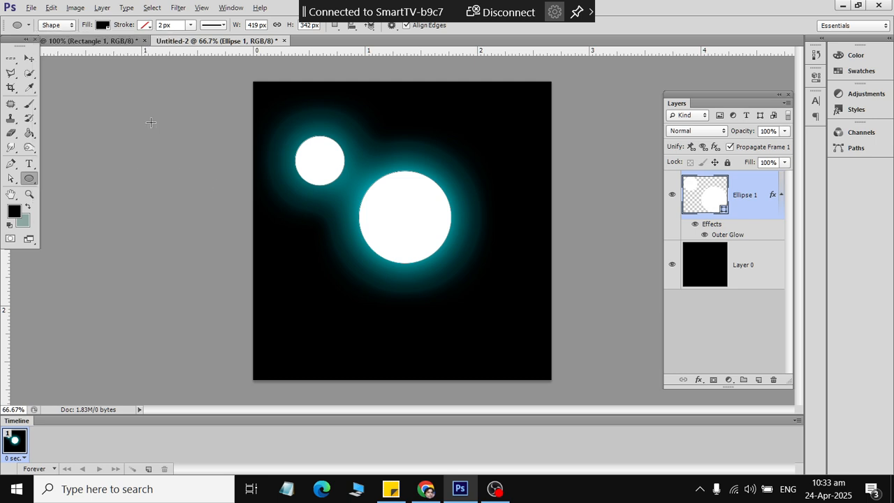
key(ctrl+z)
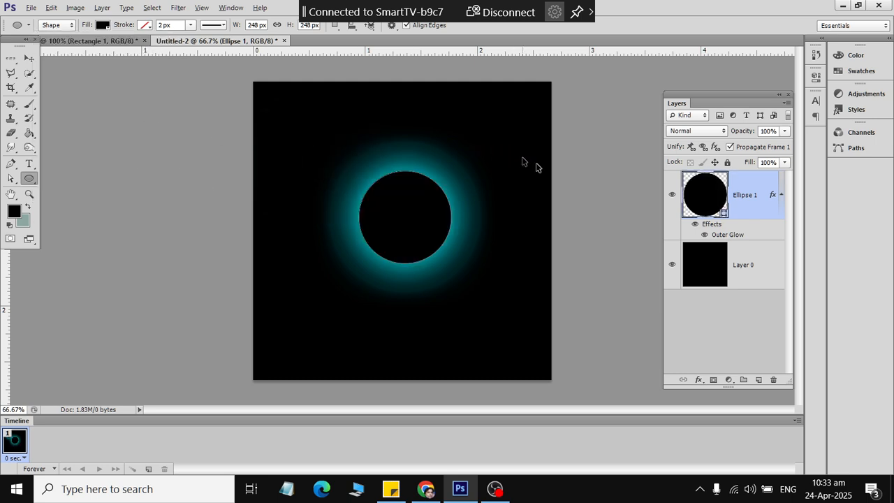
click(760, 380)
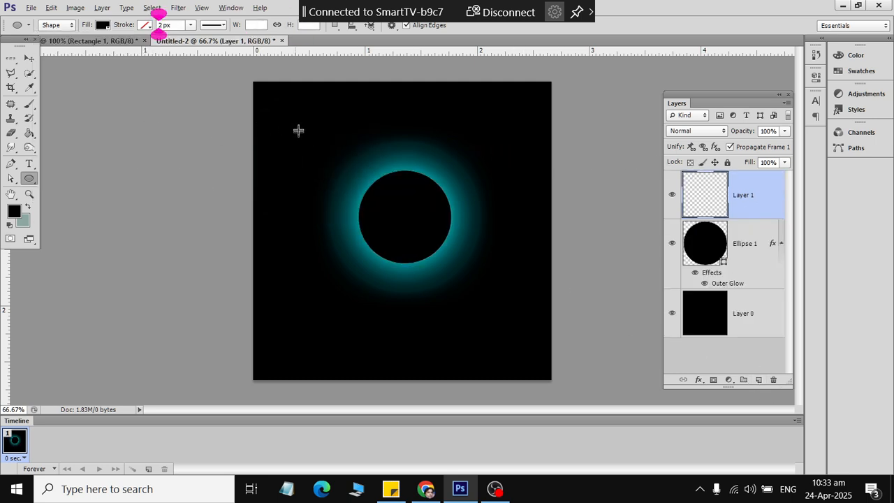
- Draw a small white-filled circle and centre it on the large glowing circle
drag(298, 128, 354, 187)
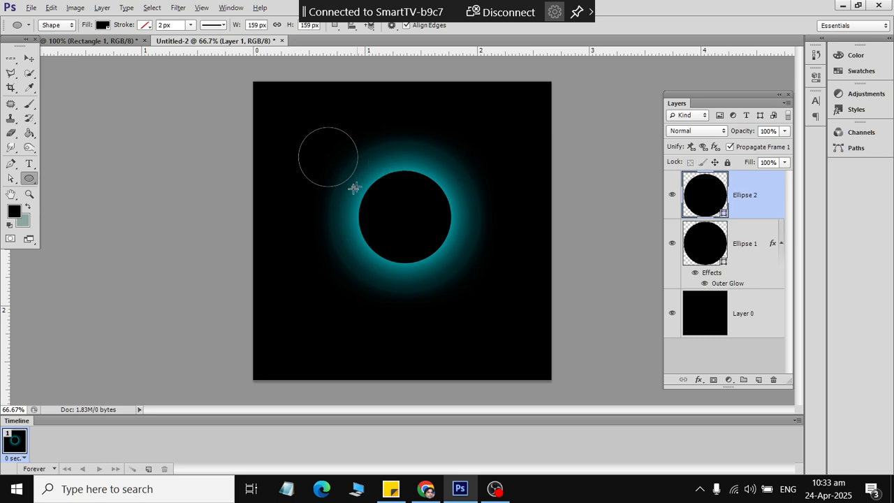
click(102, 25)
click(47, 78)
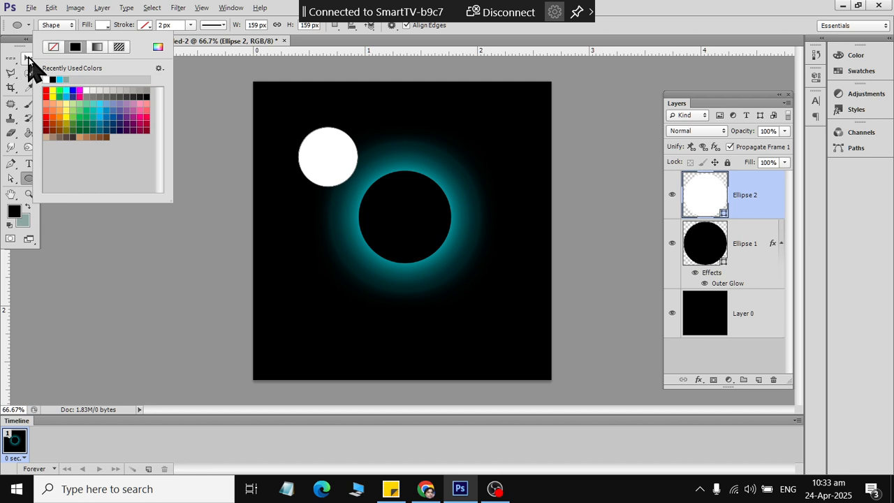
click(28, 58)
drag(309, 170, 404, 228)
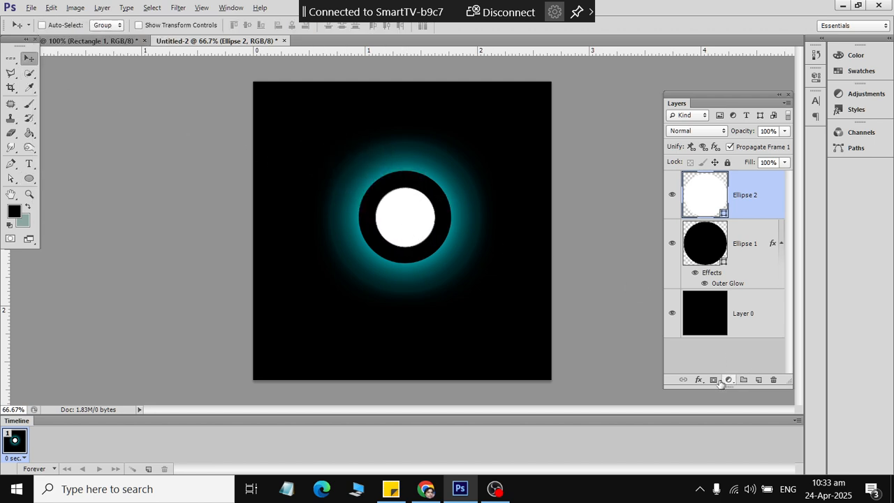
- Change the small circle's fill to grey, cancelling the Blending Options without changes
drag(693, 385, 695, 382)
click(697, 377)
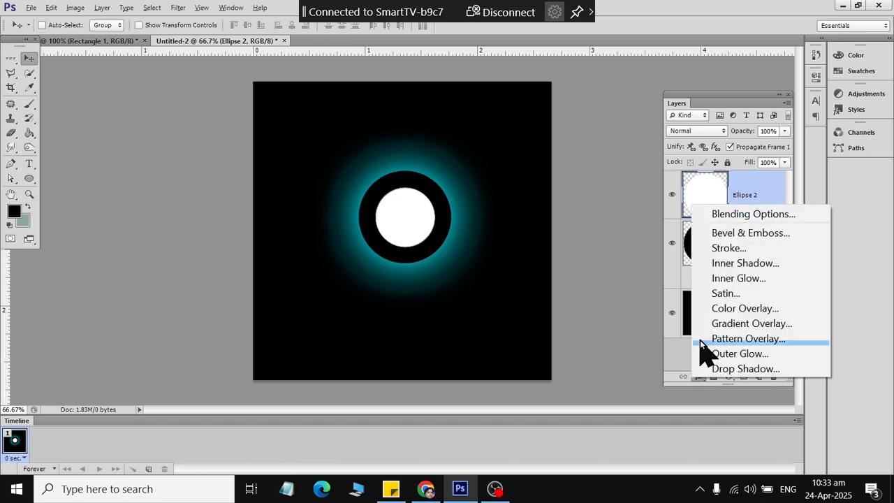
click(742, 215)
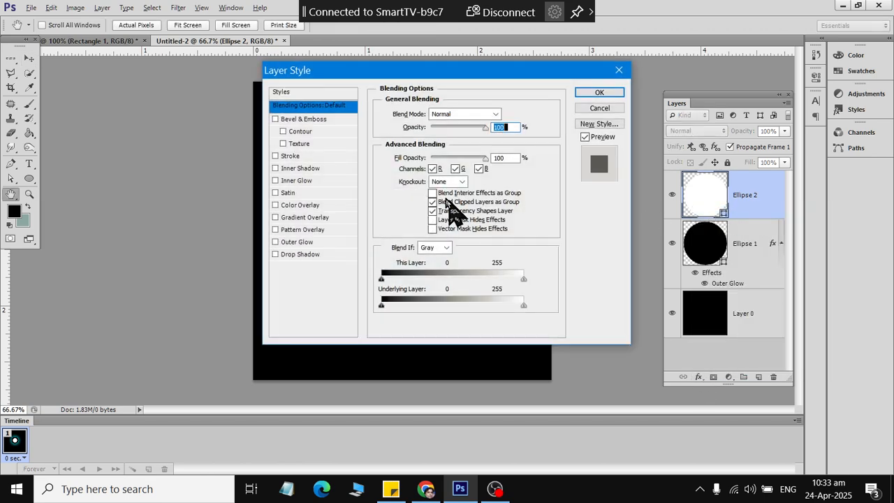
key(Escape)
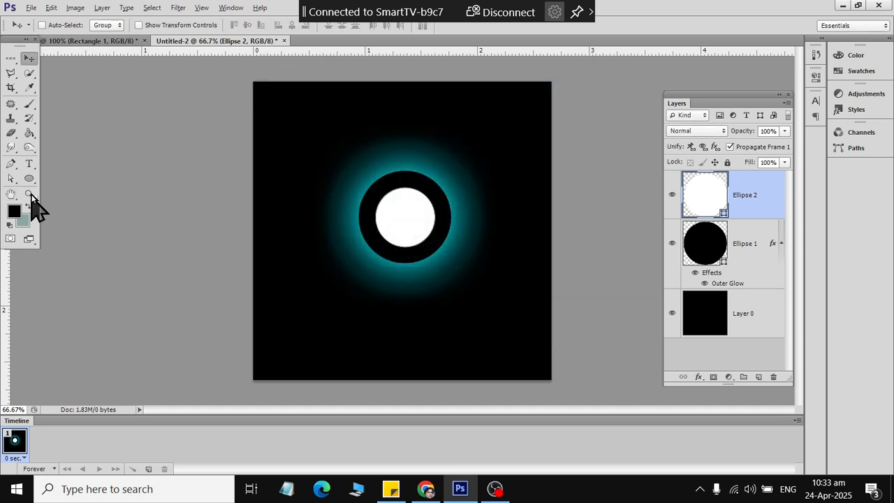
click(29, 179)
click(105, 25)
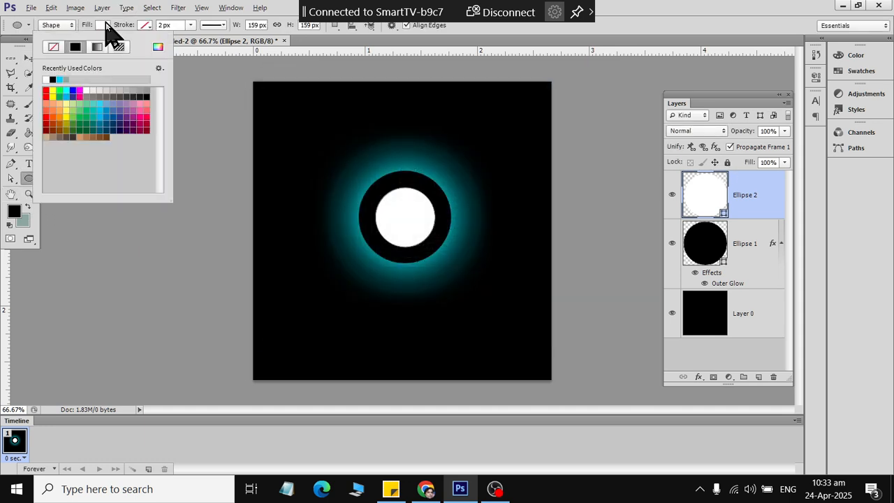
click(129, 91)
click(28, 58)
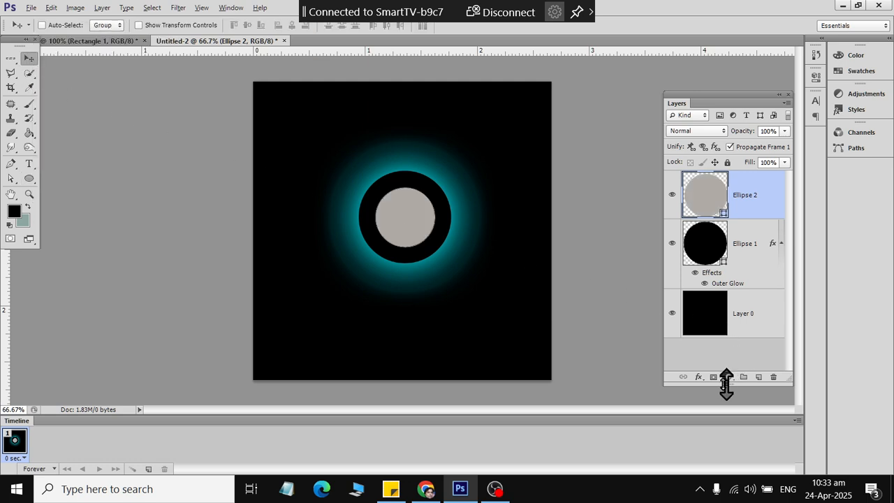
- Turn on Outer Glow for Ellipse 2 with about 139 px size and a white colour
click(698, 378)
click(728, 211)
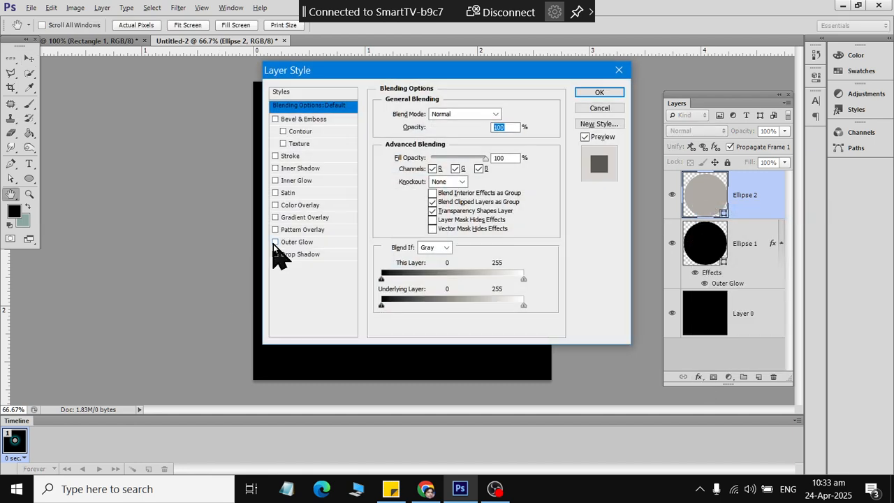
drag(381, 73, 191, 32)
click(69, 193)
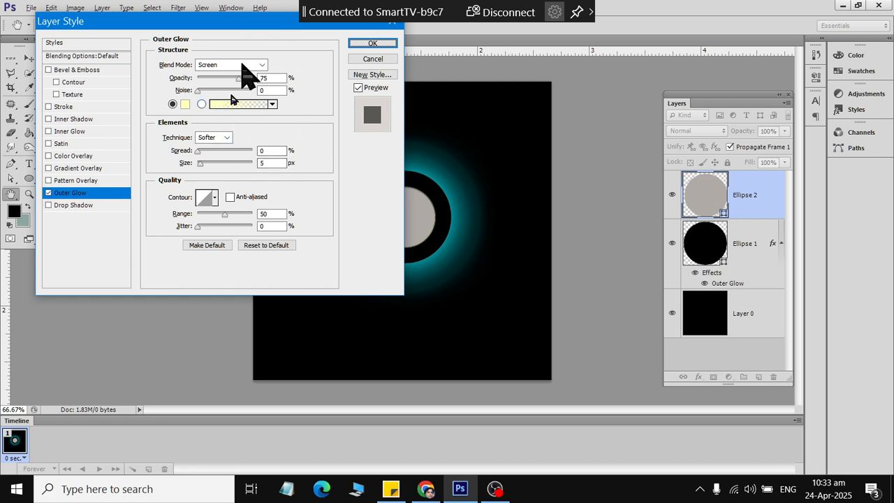
drag(201, 163, 229, 163)
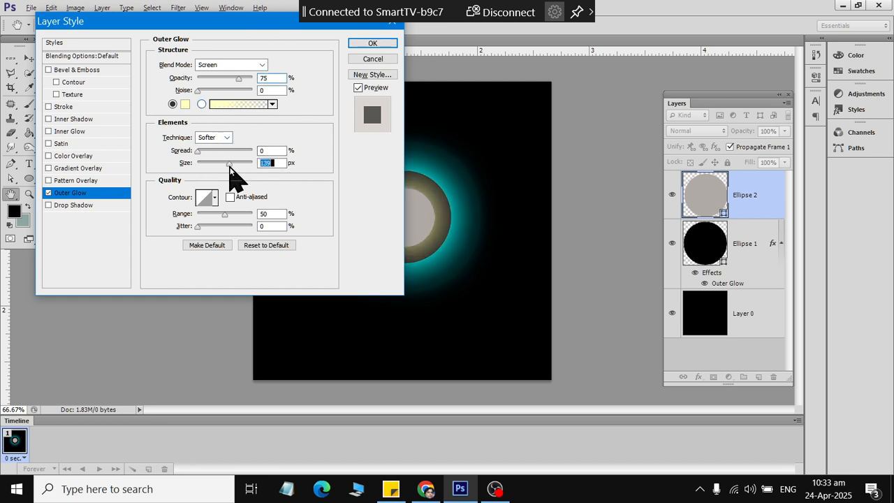
click(187, 105)
drag(579, 204, 454, 34)
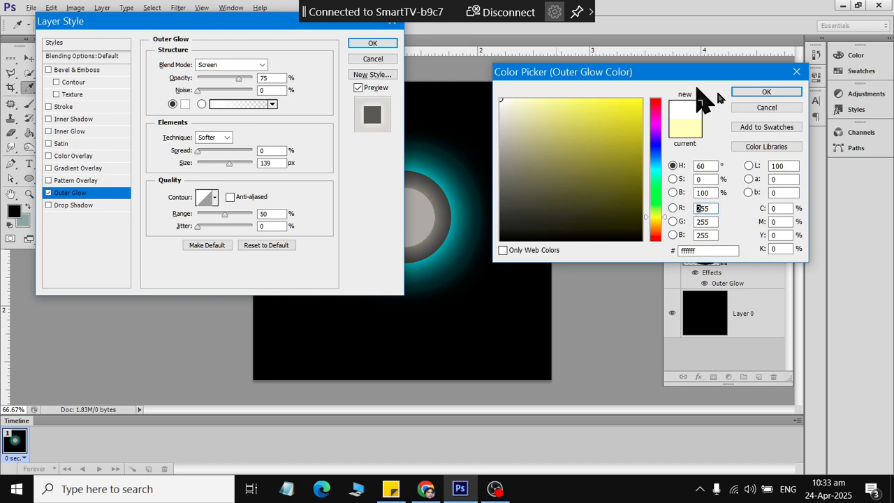
click(770, 94)
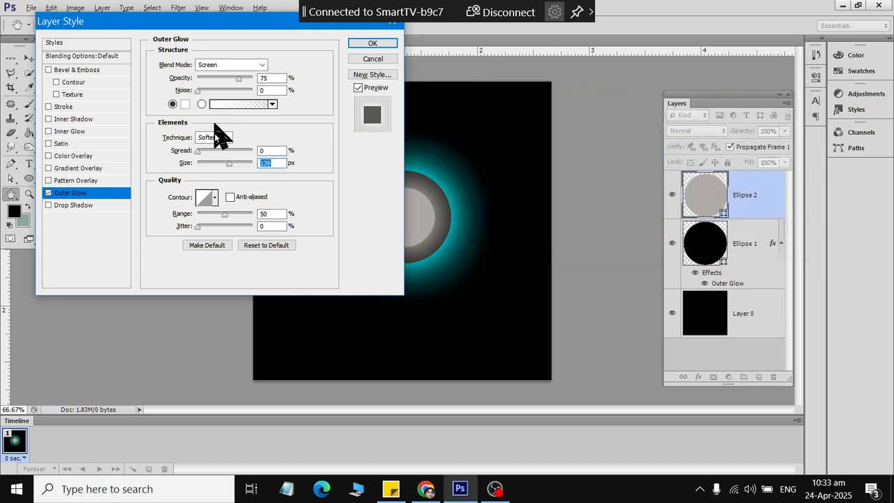
- Set the glow's blend mode to Normal and spread to 11%, then apply it
mouse_move(198, 150)
mouse_down()
mouse_move(236, 152)
mouse_move(209, 152)
mouse_up()
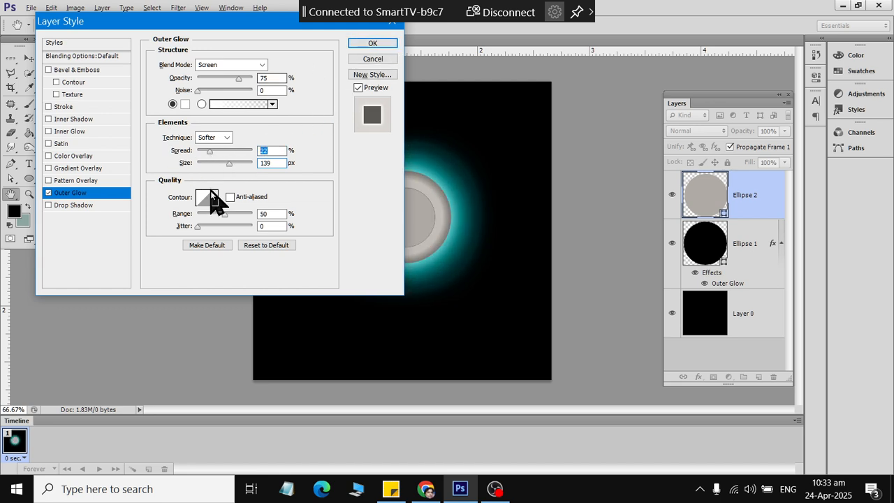
click(237, 65)
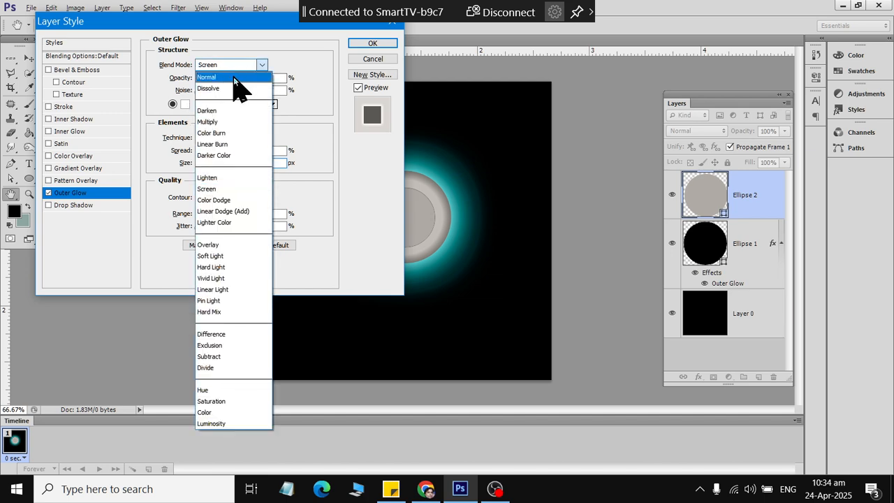
click(232, 71)
mouse_move(217, 150)
mouse_down()
mouse_move(204, 151)
mouse_move(219, 167)
mouse_up()
click(373, 44)
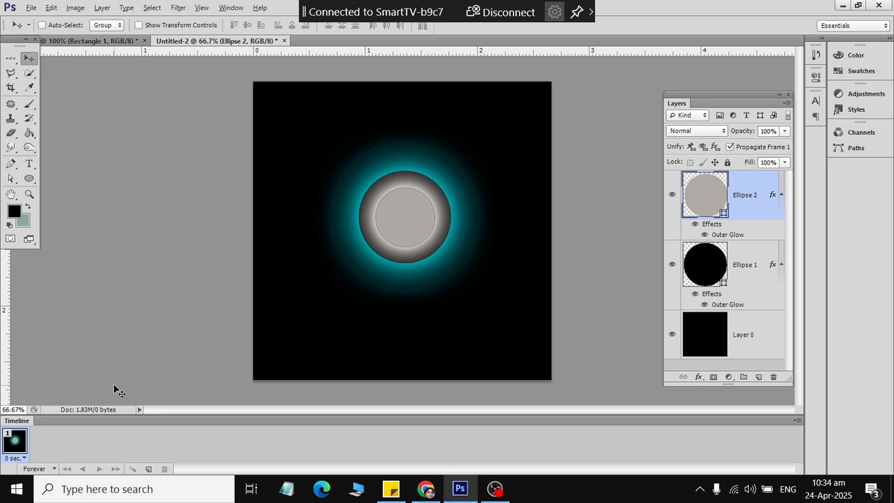
click(79, 44)
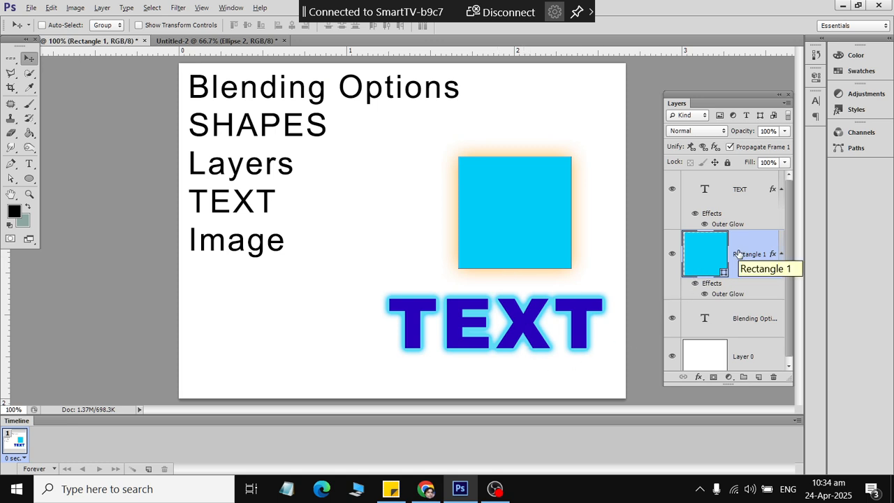
- Clear Layer Style from the Rectangle 1 and TEXT layers to remove their glows
right_click(738, 252)
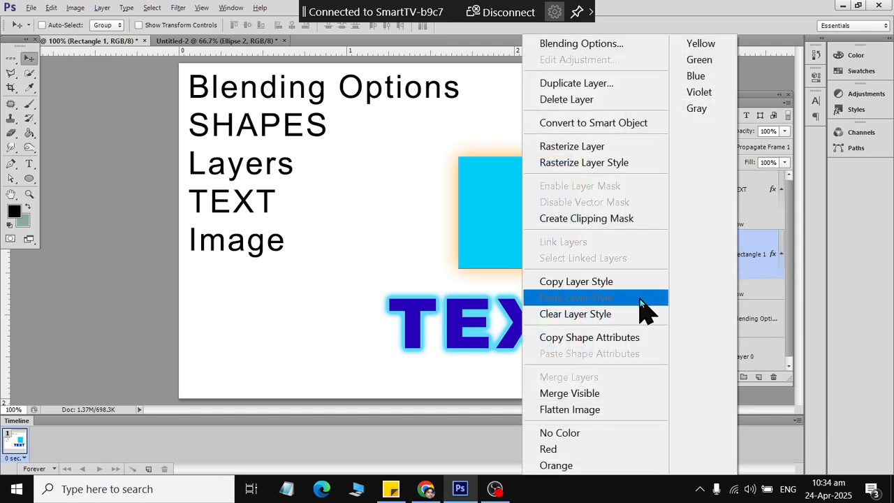
click(648, 314)
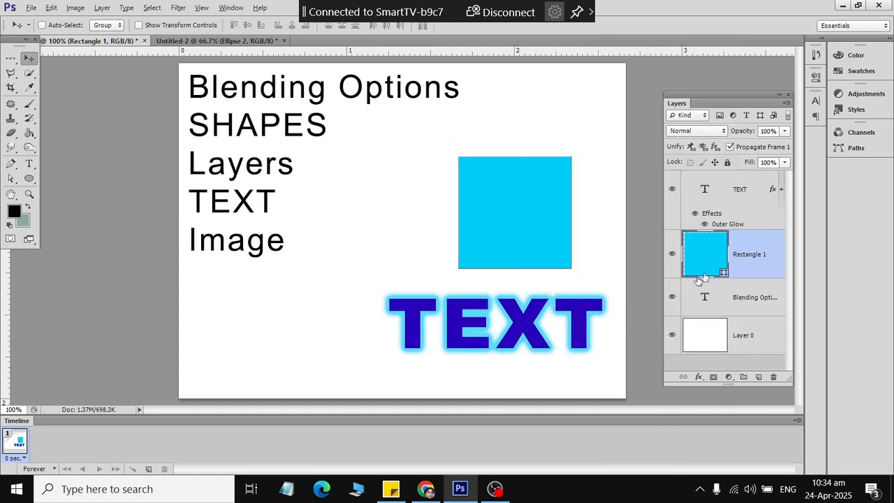
click(750, 295)
right_click(750, 296)
click(766, 212)
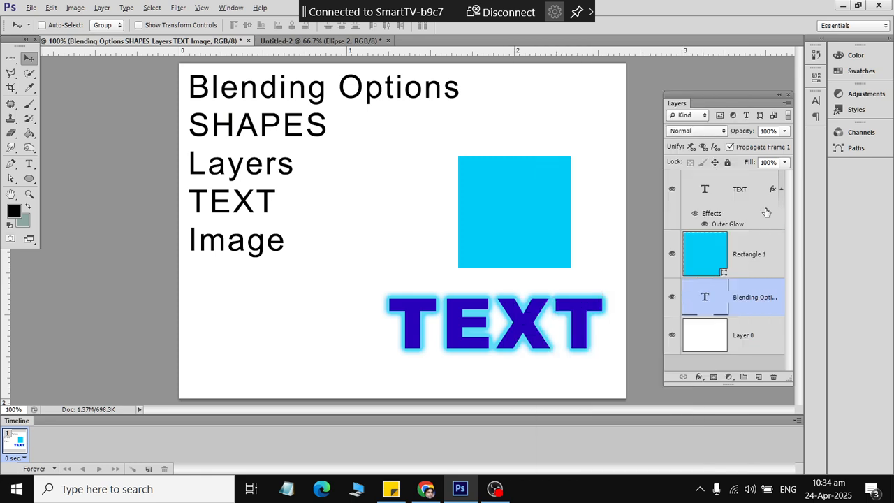
right_click(766, 211)
click(771, 217)
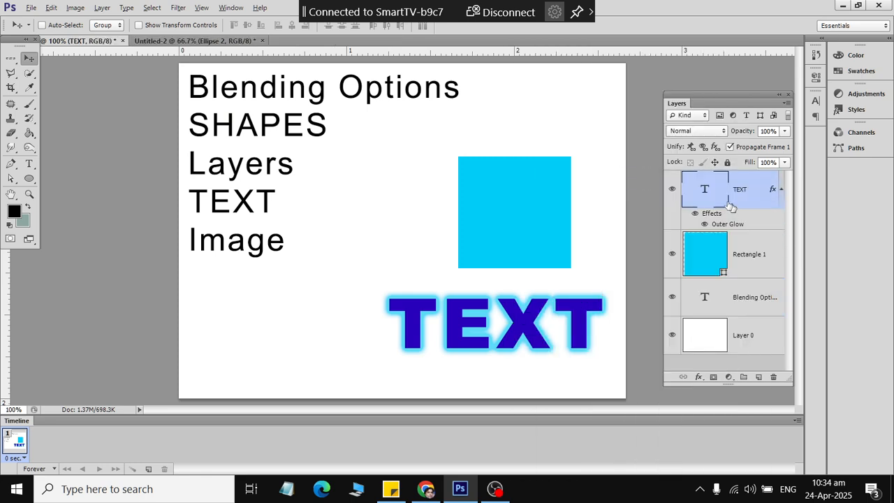
right_click(738, 191)
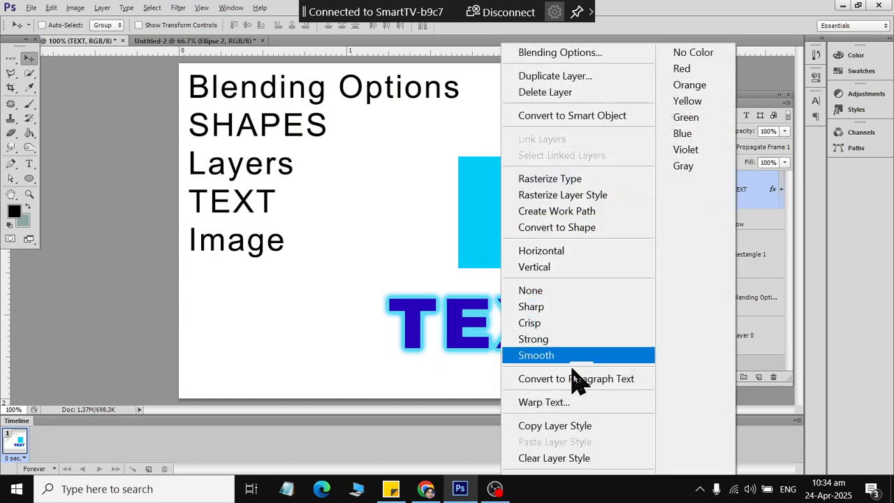
click(579, 458)
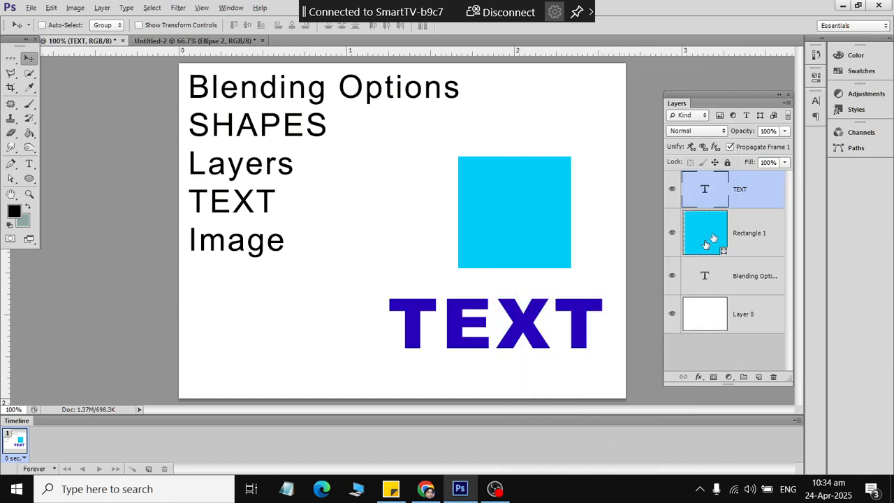
- Enable Stroke on the TEXT layer, first trying an Inside position at 1 px
click(698, 377)
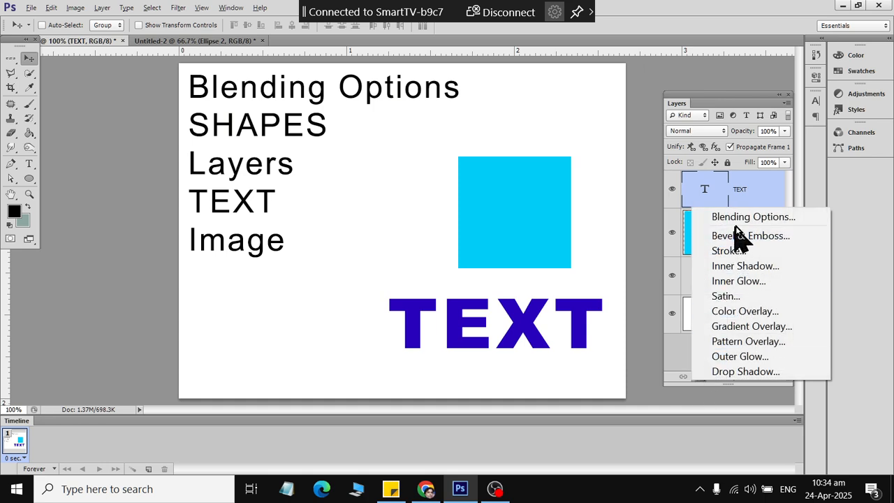
click(686, 217)
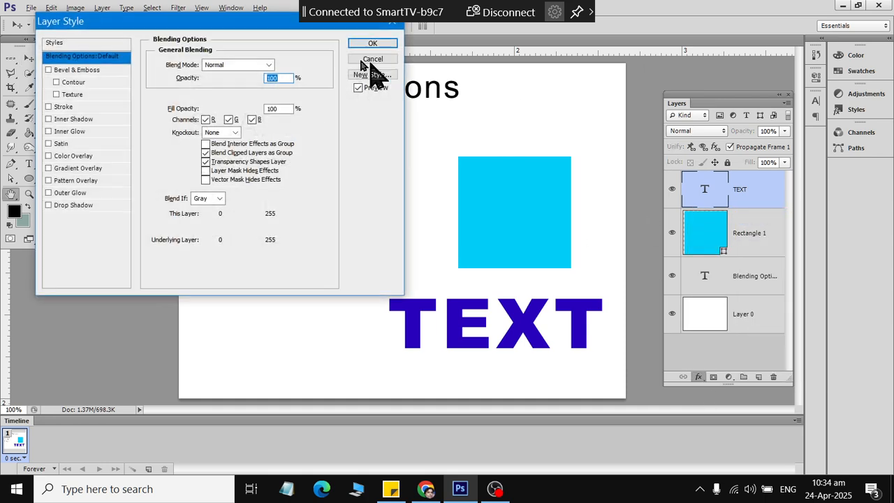
drag(237, 20, 185, 30)
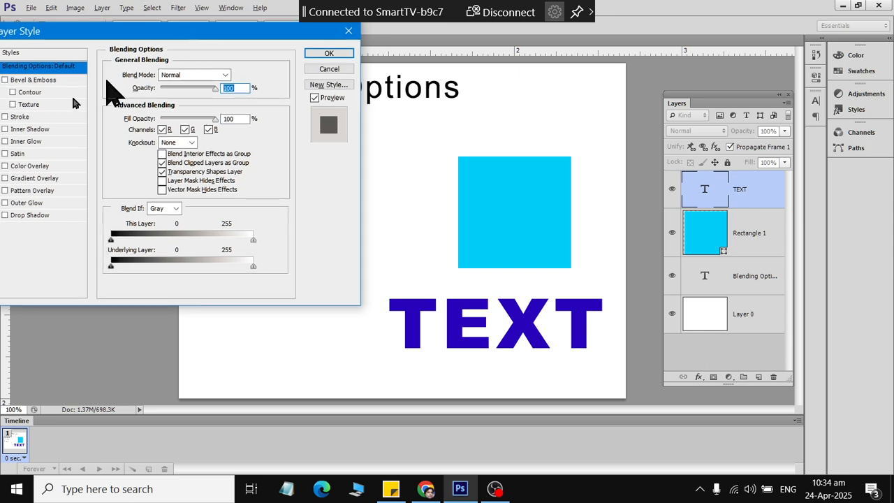
click(5, 116)
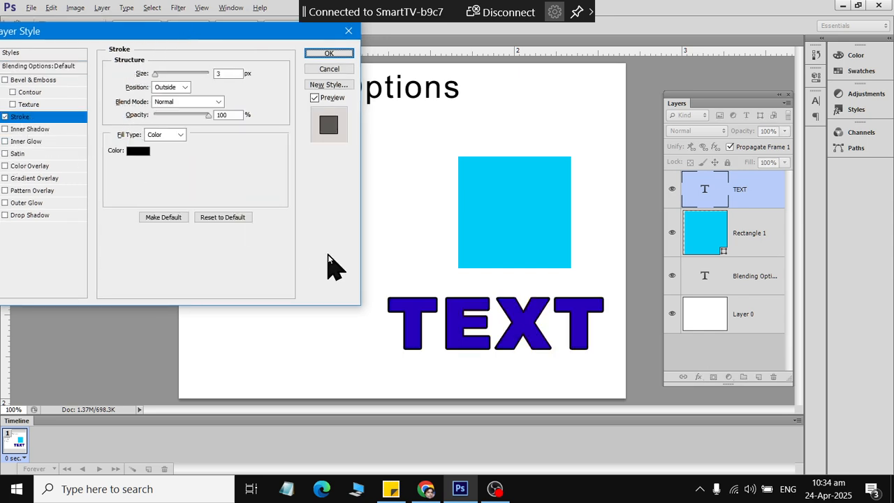
click(180, 88)
click(163, 110)
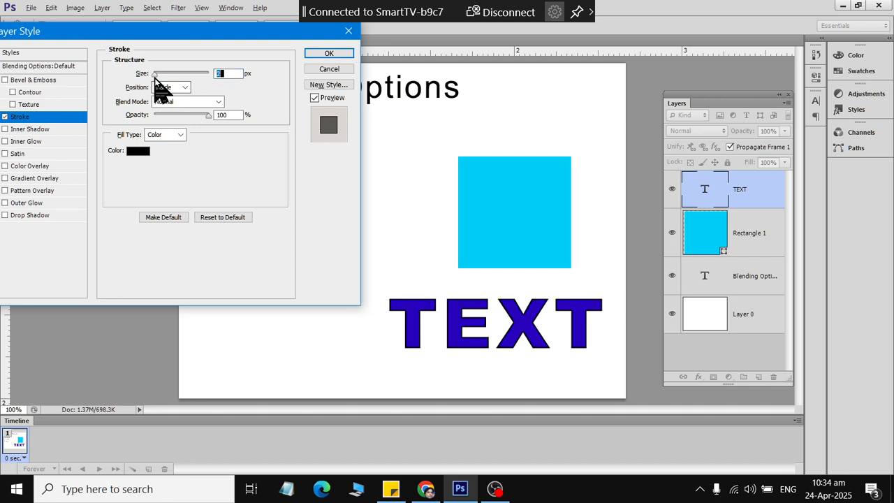
mouse_move(155, 77)
mouse_down()
mouse_move(167, 87)
mouse_move(132, 101)
mouse_up()
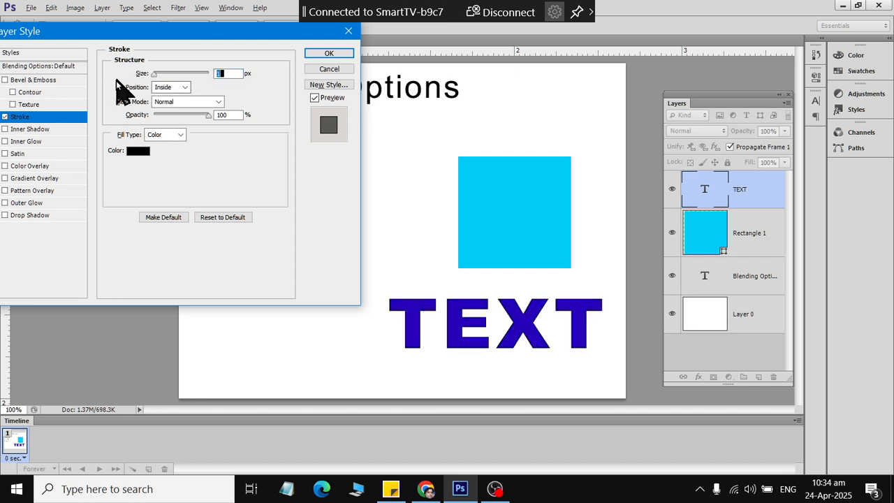
- Compare Outside and Center stroke positions, settling on Outside at 7 px
click(171, 87)
click(174, 96)
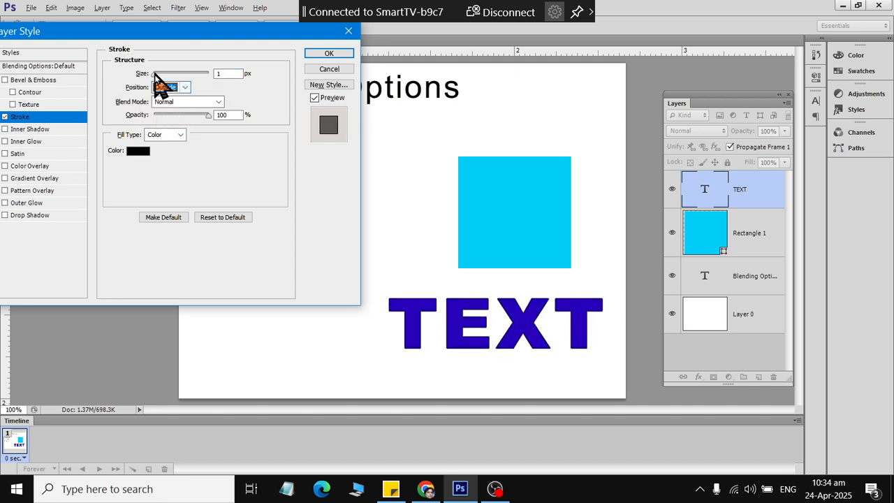
drag(154, 72, 157, 77)
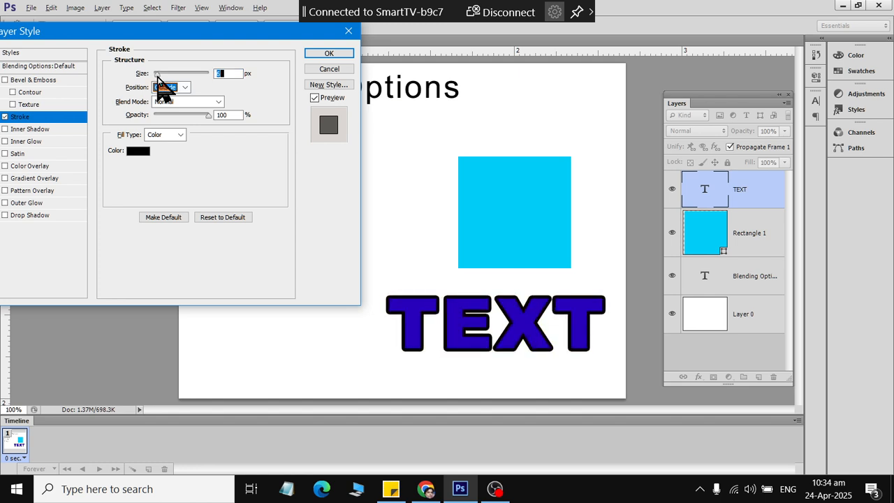
click(183, 88)
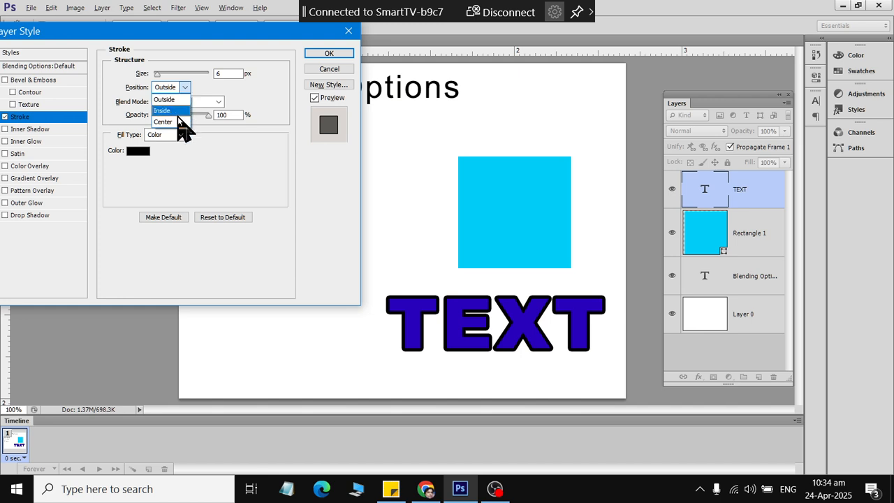
click(177, 121)
drag(157, 76, 150, 81)
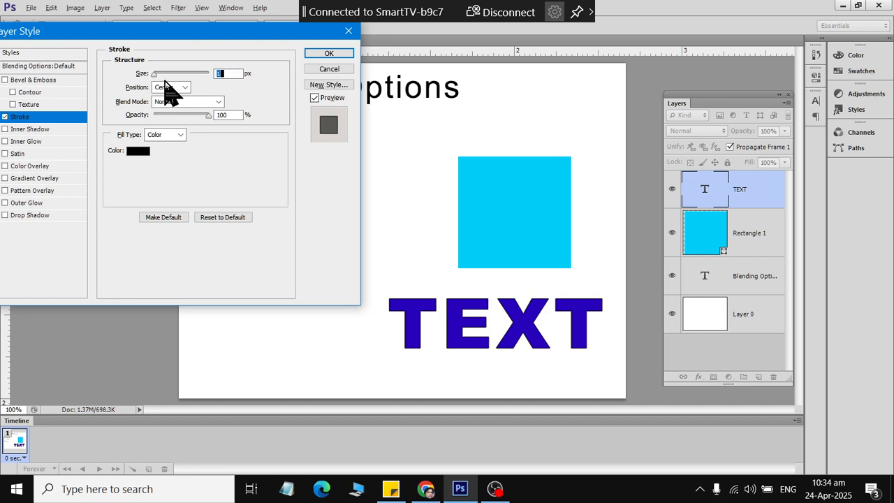
click(168, 89)
click(172, 114)
drag(160, 77, 157, 77)
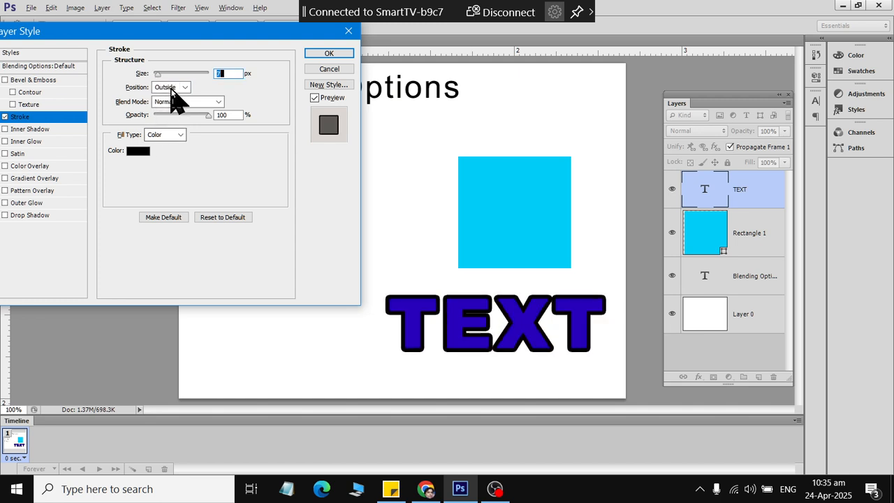
click(140, 152)
- Try red, yellow, blue and teal shades as the stroke colour
click(629, 106)
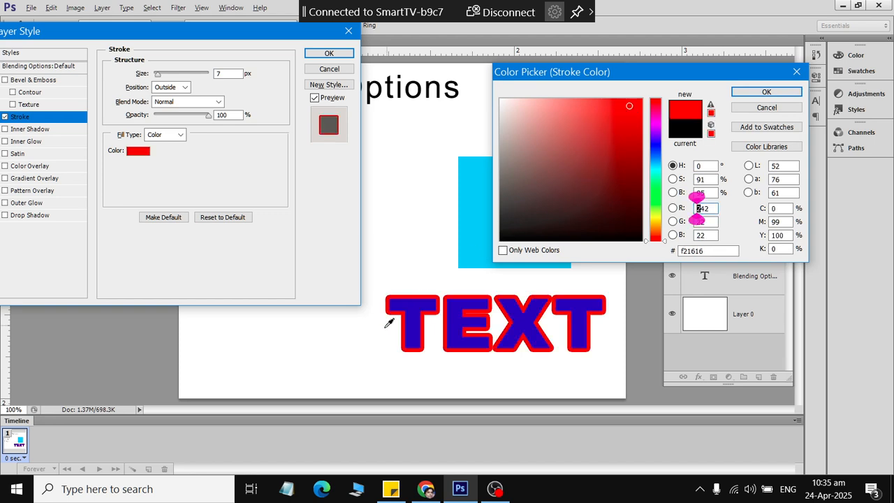
click(637, 153)
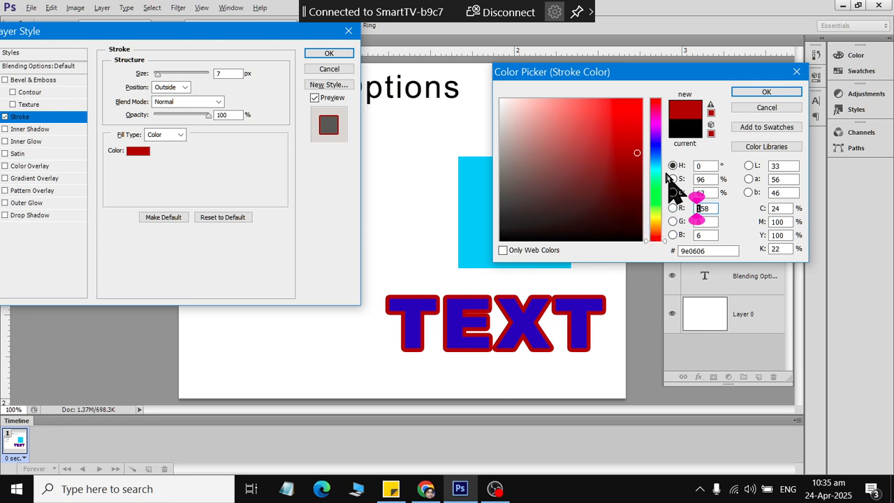
click(655, 218)
drag(627, 140, 646, 67)
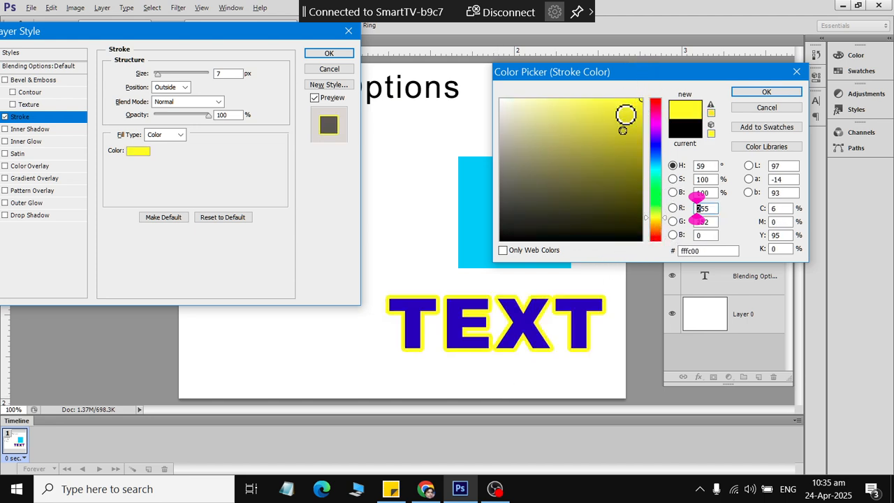
click(655, 234)
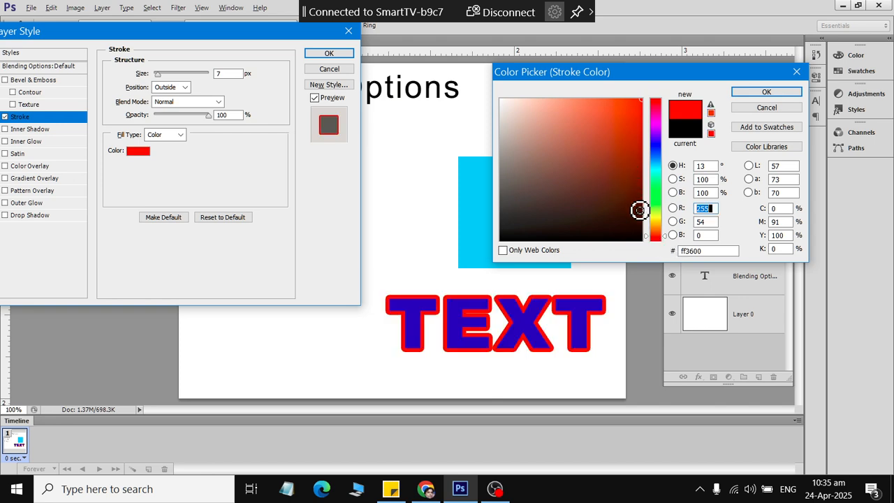
click(658, 158)
drag(533, 98, 525, 95)
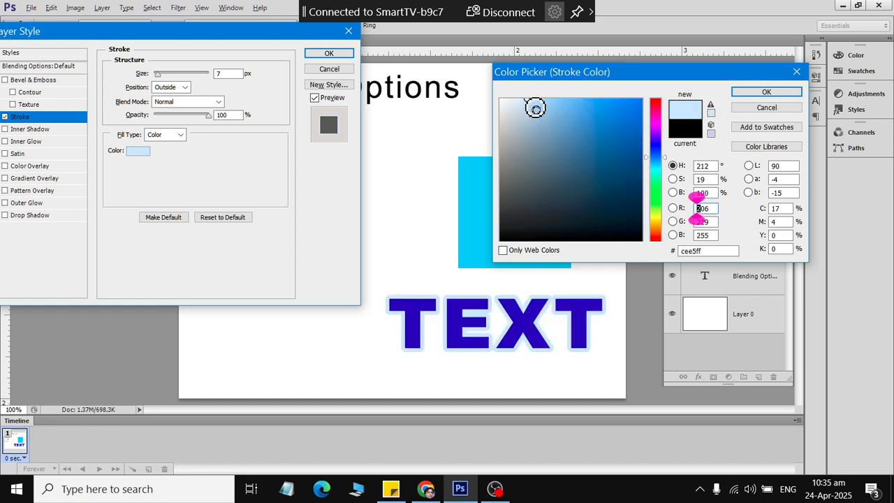
click(658, 162)
click(631, 154)
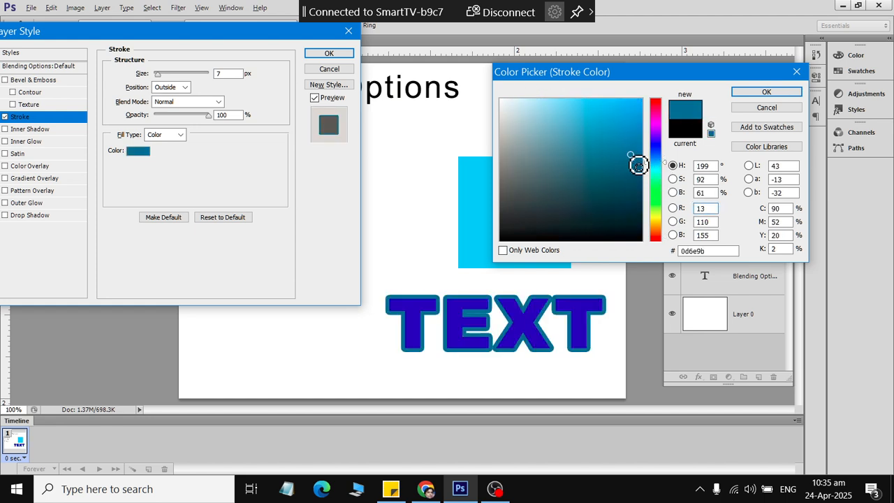
- Pick bright green #83c90a for the stroke and apply it to TEXT
click(656, 208)
click(592, 212)
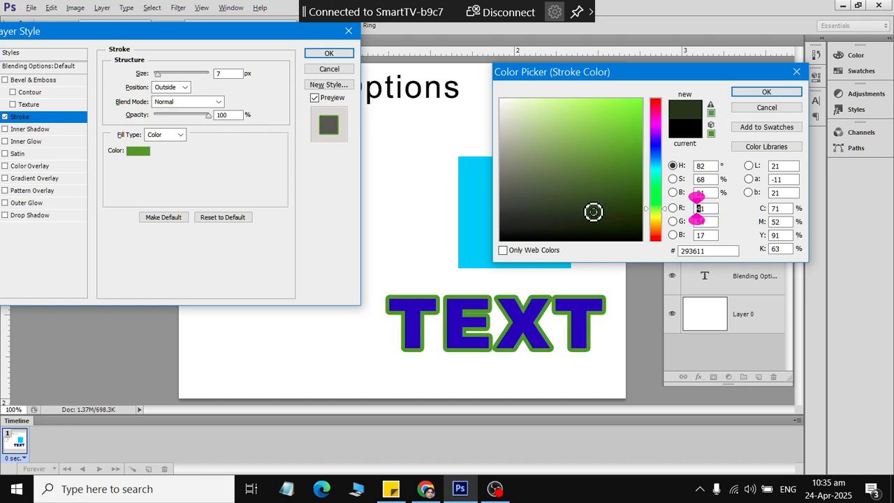
click(618, 153)
click(634, 128)
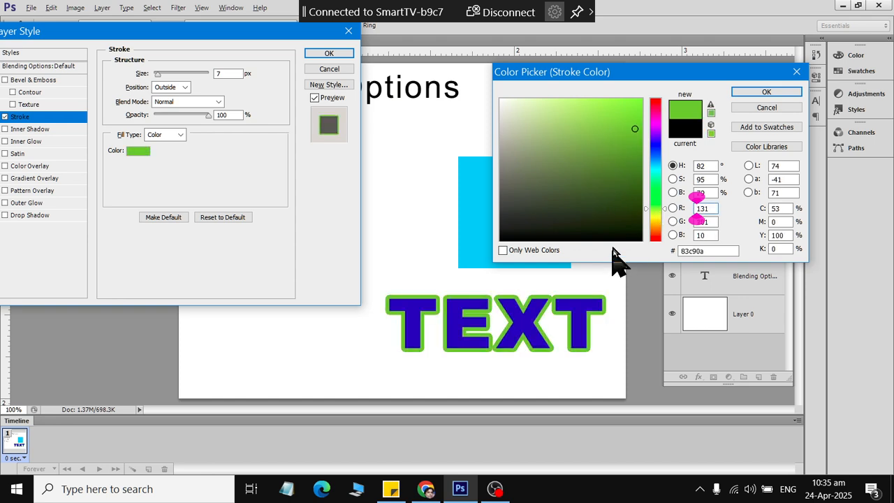
click(761, 94)
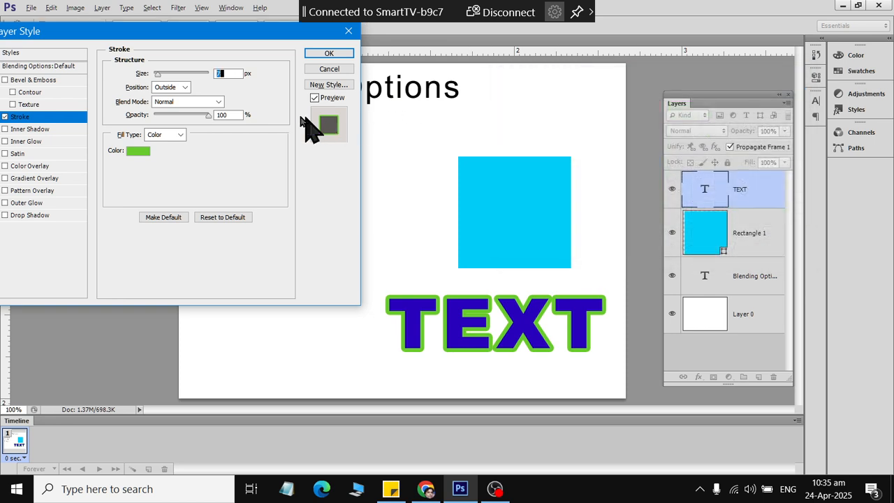
click(329, 53)
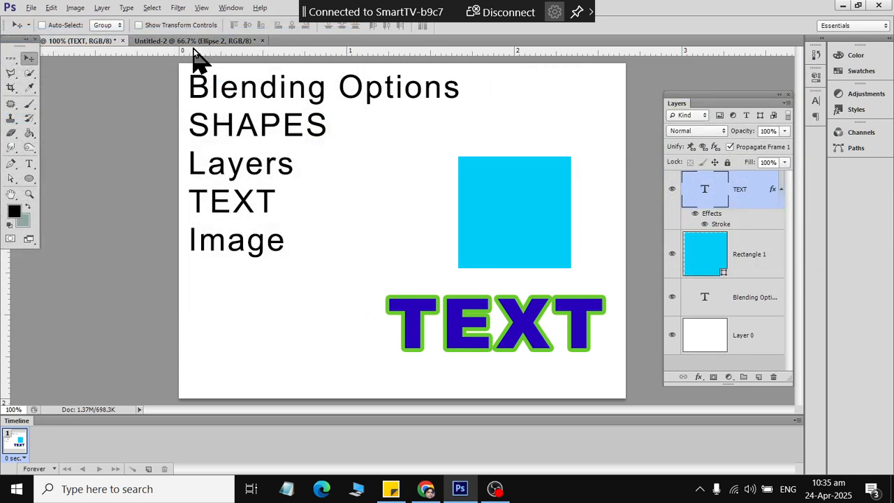
- Add a TEXT layer on Untitled-2, scale it about 600% and place it near the canvas top
click(171, 42)
click(28, 163)
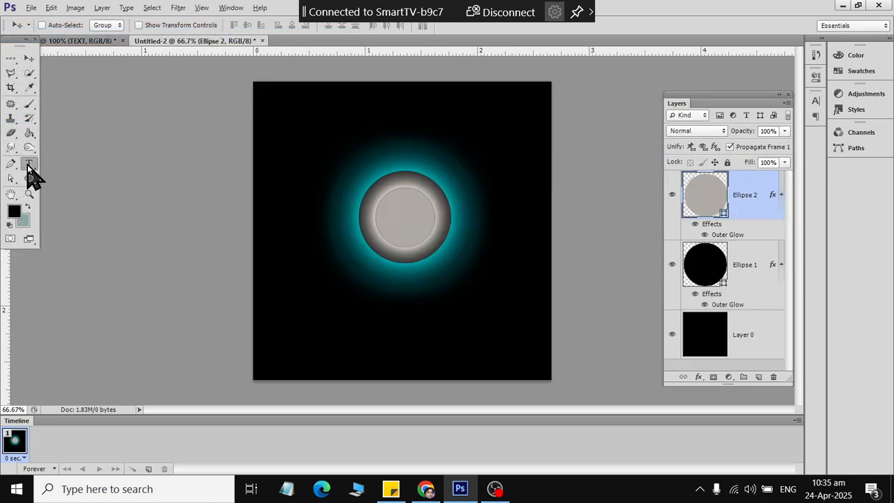
click(328, 119)
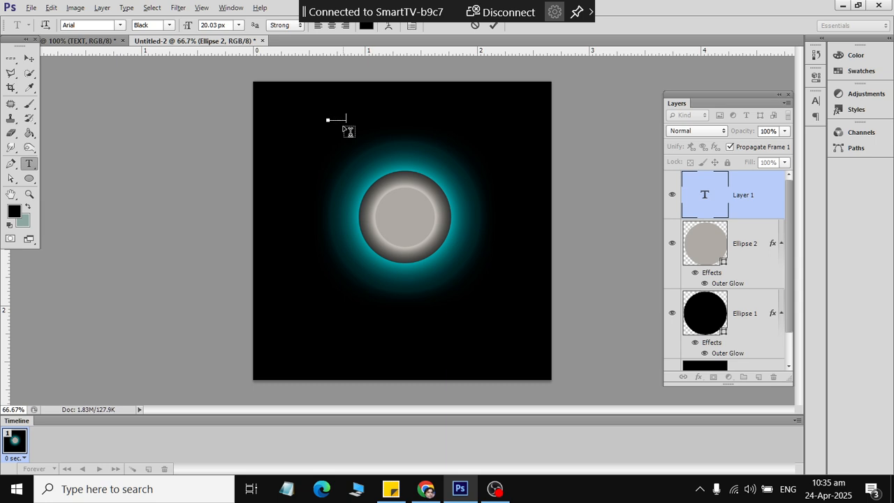
click(28, 59)
key(ctrl+t)
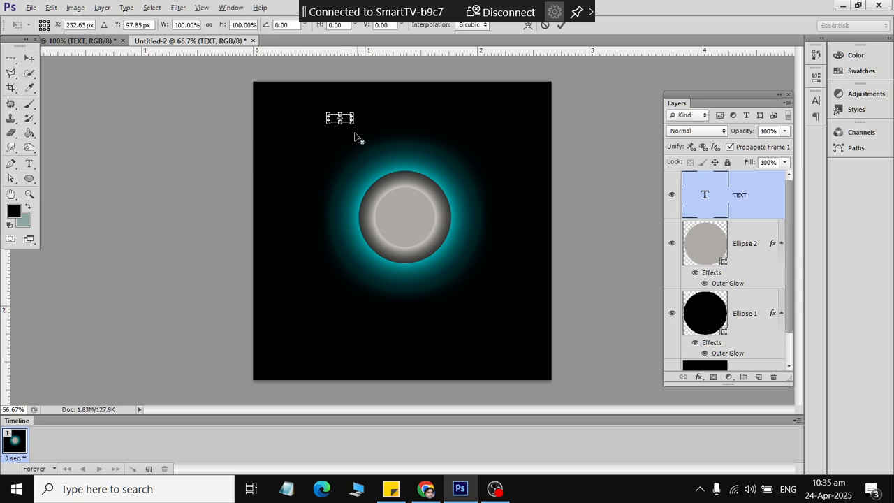
drag(355, 124, 415, 144)
drag(369, 125, 400, 125)
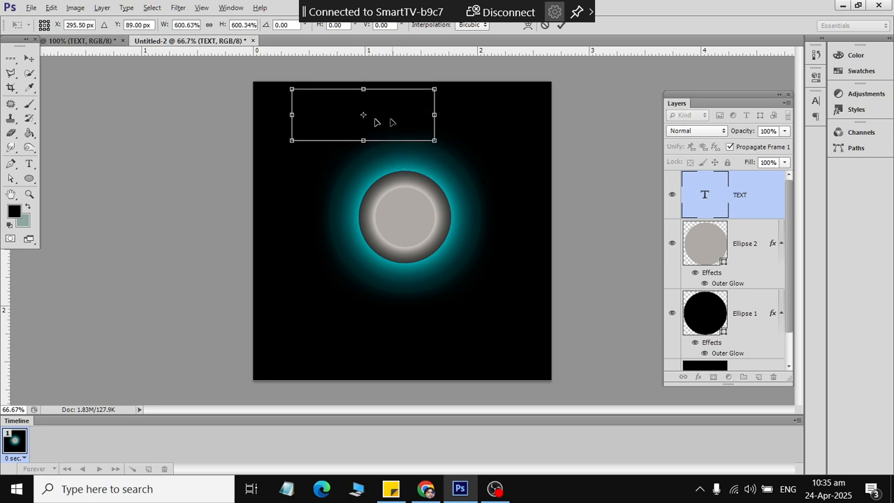
click(29, 59)
click(393, 190)
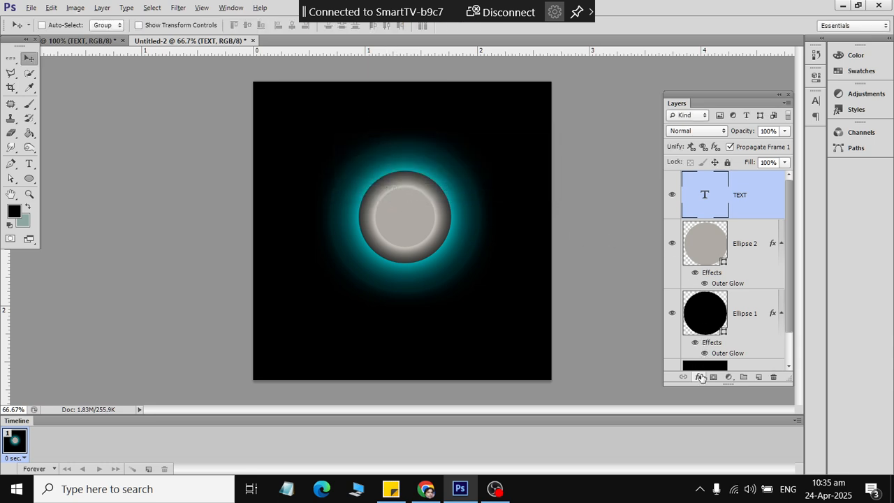
click(700, 377)
click(731, 208)
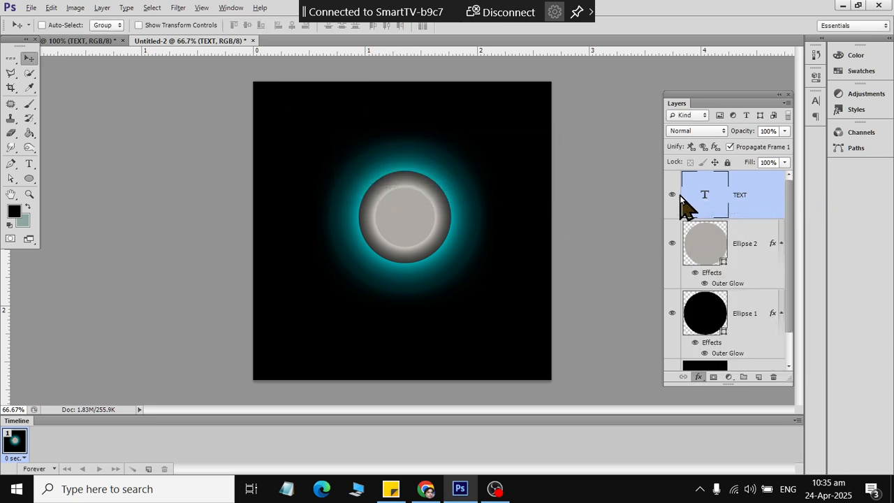
- Turn on a white Stroke for the text and thicken it slightly
drag(428, 69, 744, 70)
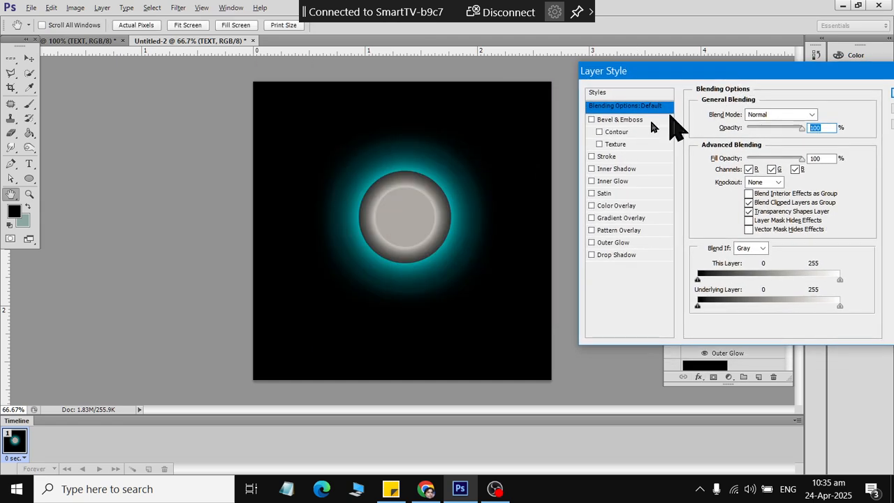
click(605, 157)
click(728, 190)
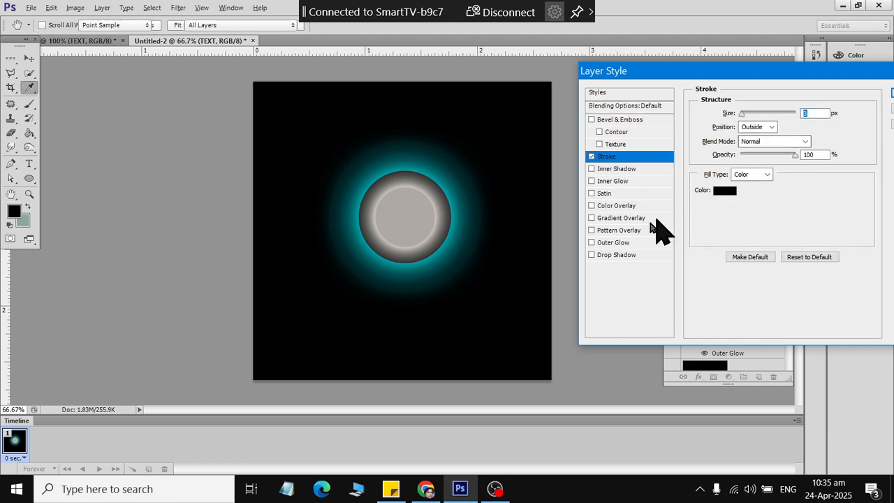
drag(576, 193, 500, 99)
click(766, 91)
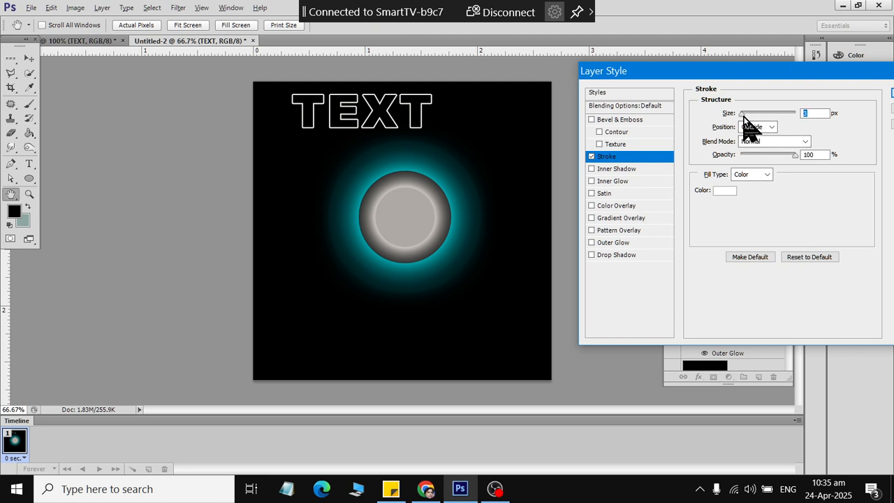
drag(743, 117, 745, 117)
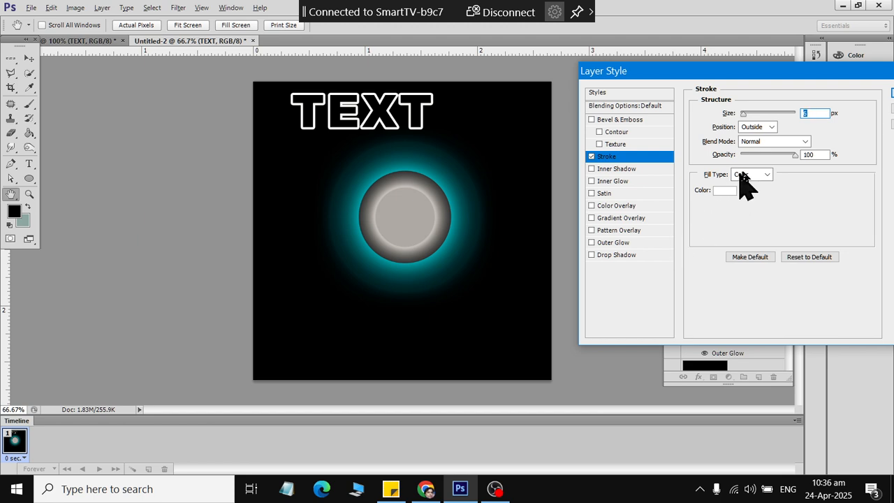
- Change the outline colour to magenta #ff35f8 and apply the stroke
click(723, 197)
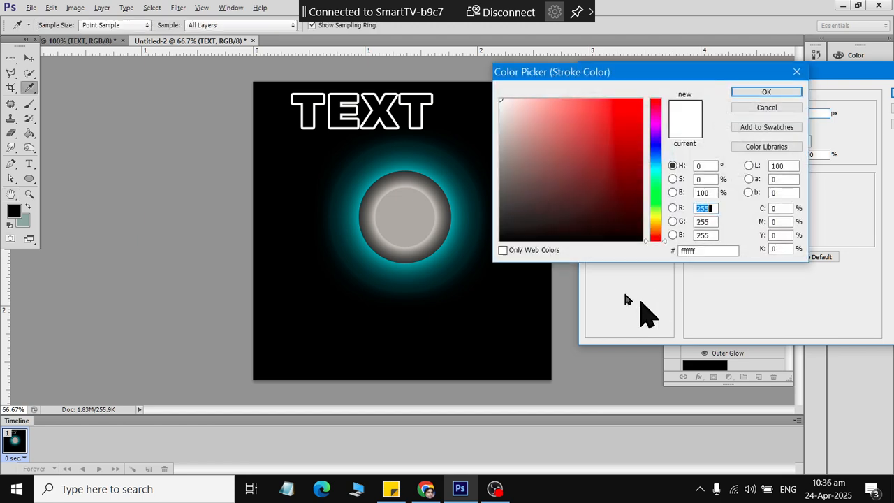
drag(621, 117, 616, 103)
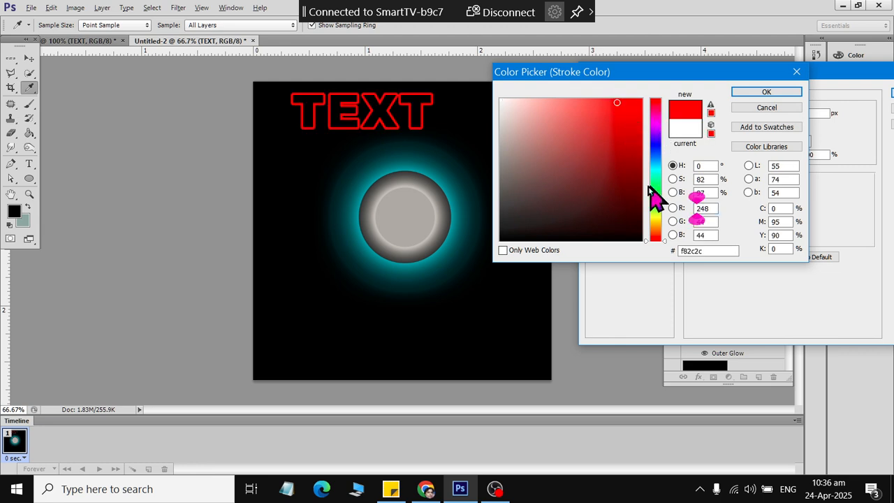
mouse_move(638, 128)
mouse_down()
mouse_move(607, 107)
mouse_move(541, 88)
mouse_move(556, 102)
mouse_move(629, 93)
mouse_move(637, 102)
mouse_up()
drag(573, 101, 562, 101)
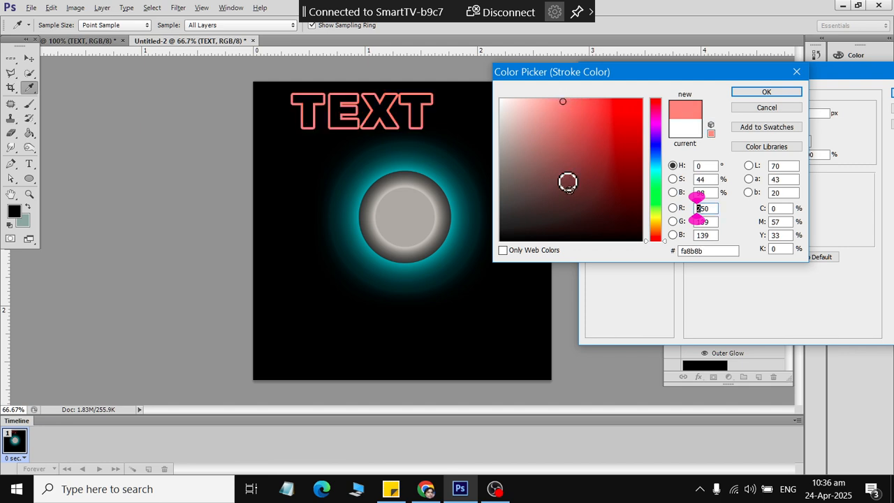
click(652, 168)
drag(619, 128, 657, 70)
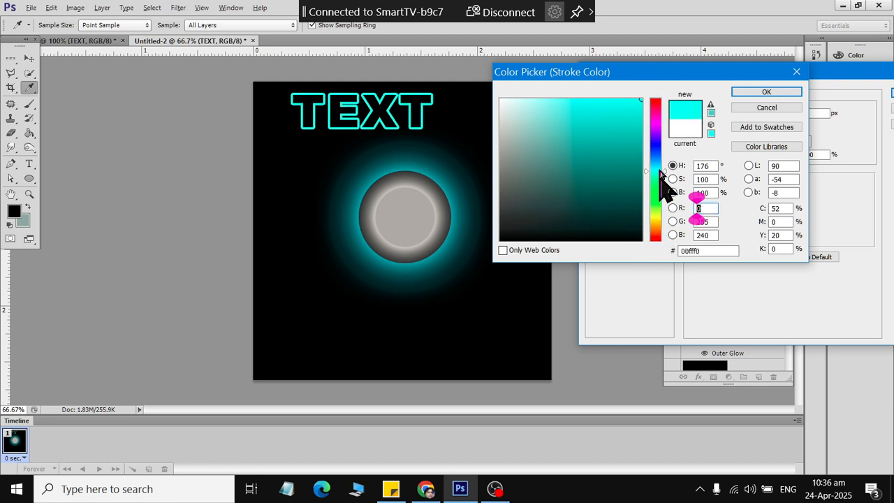
click(660, 123)
drag(615, 118, 611, 86)
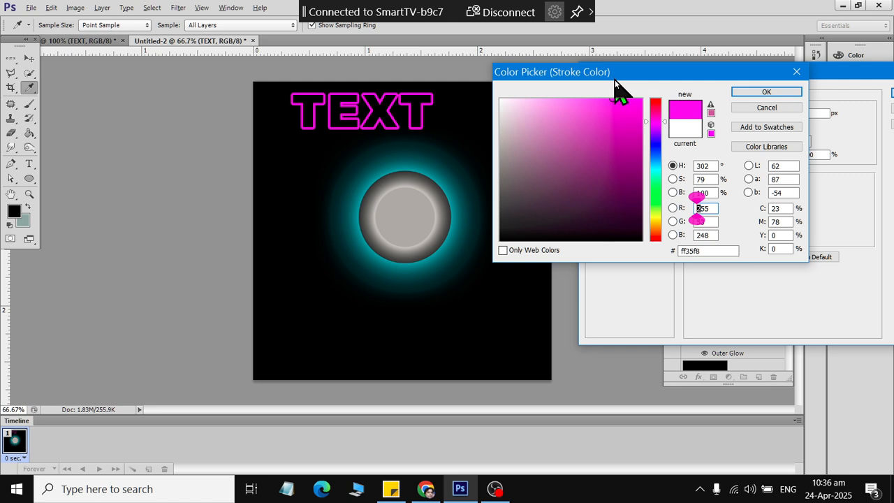
click(772, 93)
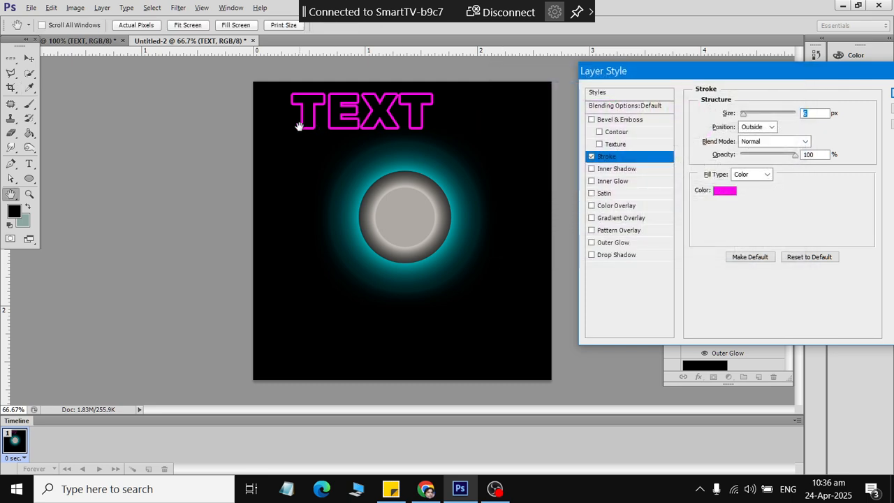
drag(709, 73, 483, 92)
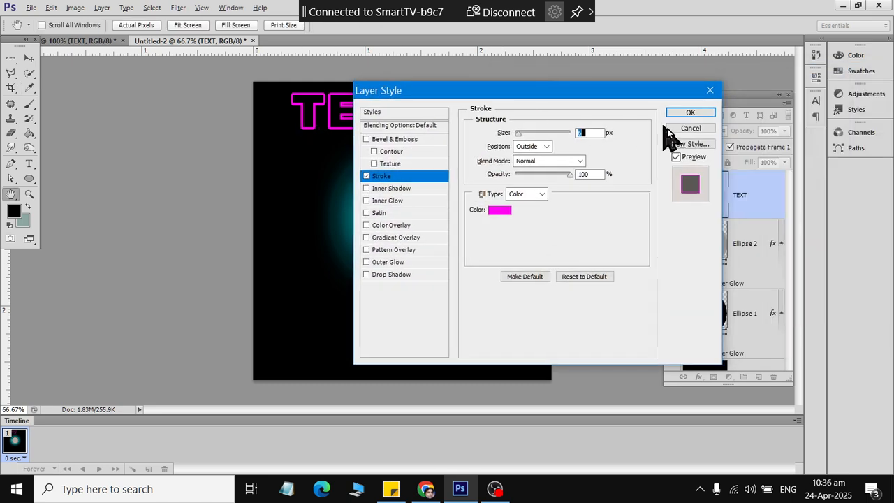
click(684, 113)
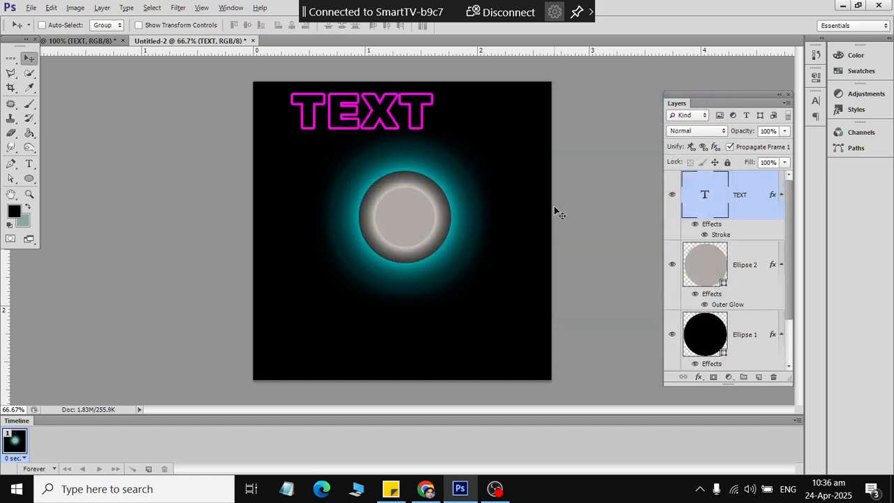
- In the 100% TEXT document, open Blending Options for the Rectangle 1 layer
click(90, 42)
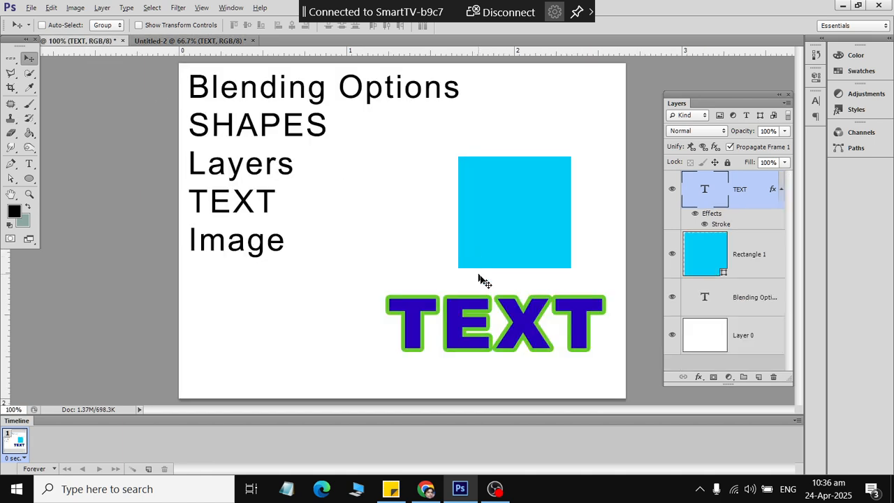
click(698, 253)
click(698, 377)
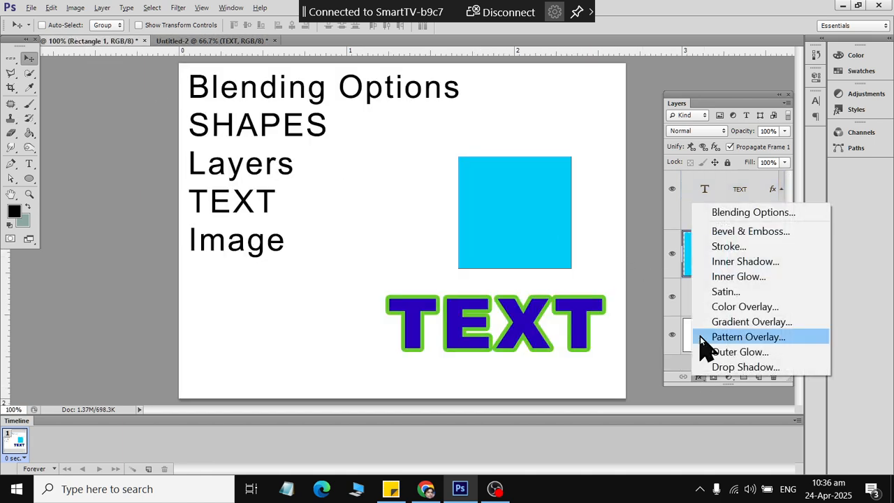
click(721, 213)
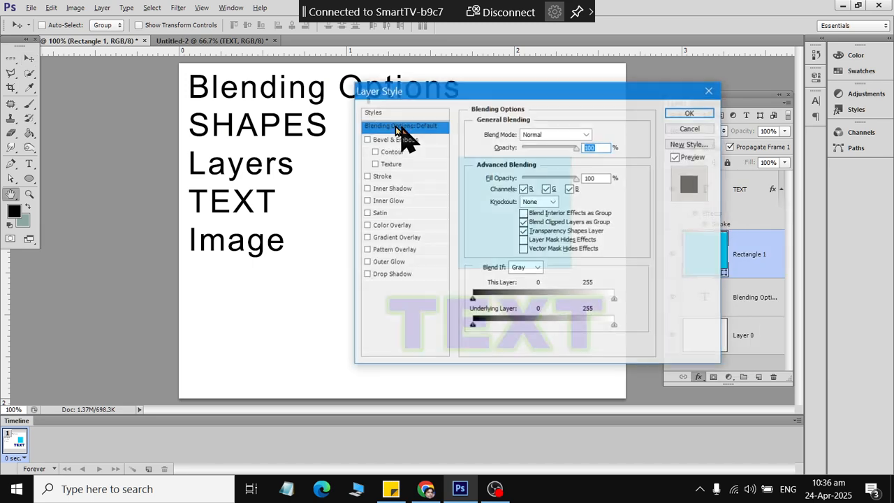
drag(440, 92, 142, 50)
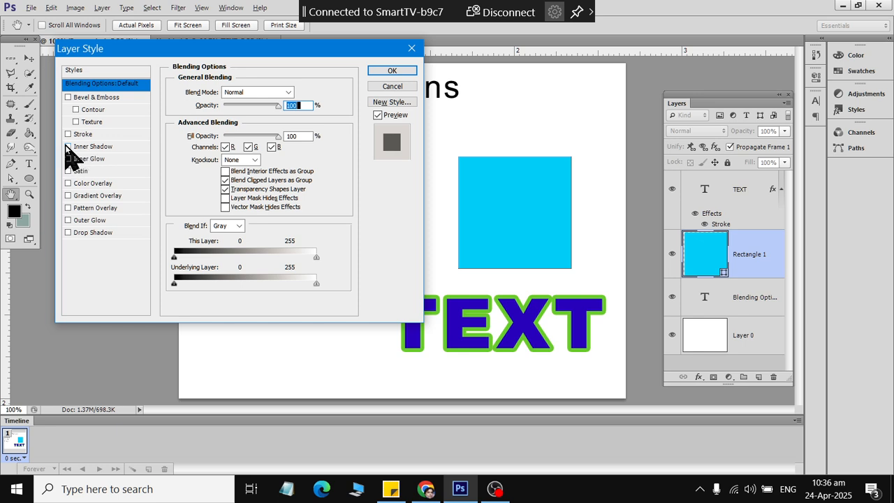
- Apply a 13 px red Stroke positioned Inside the square's edge, then select Layer 0
click(82, 134)
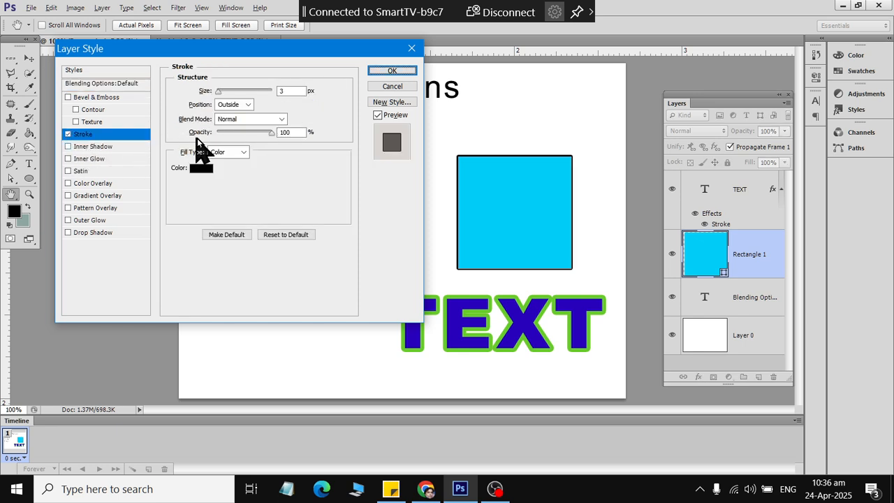
click(233, 105)
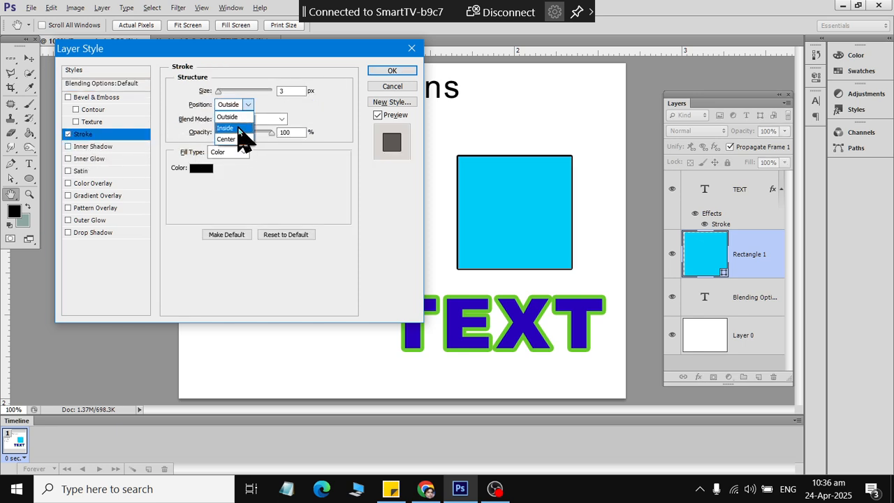
click(238, 128)
click(201, 168)
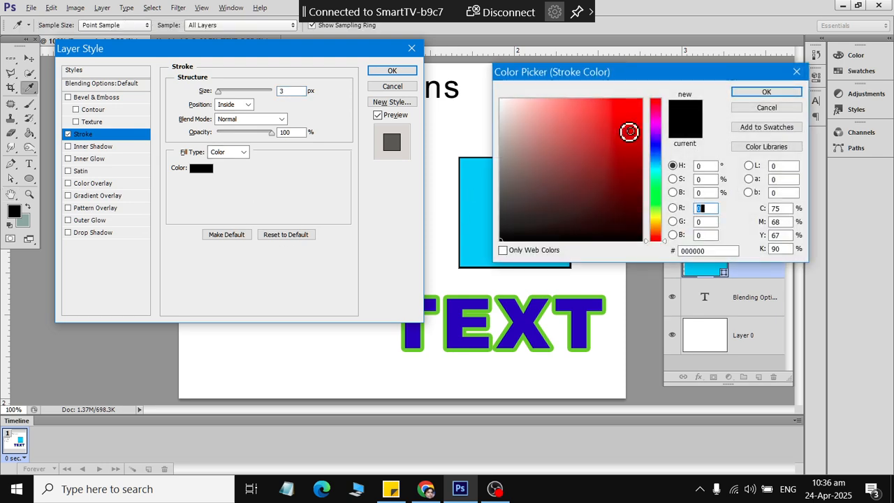
mouse_move(629, 131)
mouse_down()
mouse_move(638, 100)
mouse_move(641, 132)
mouse_up()
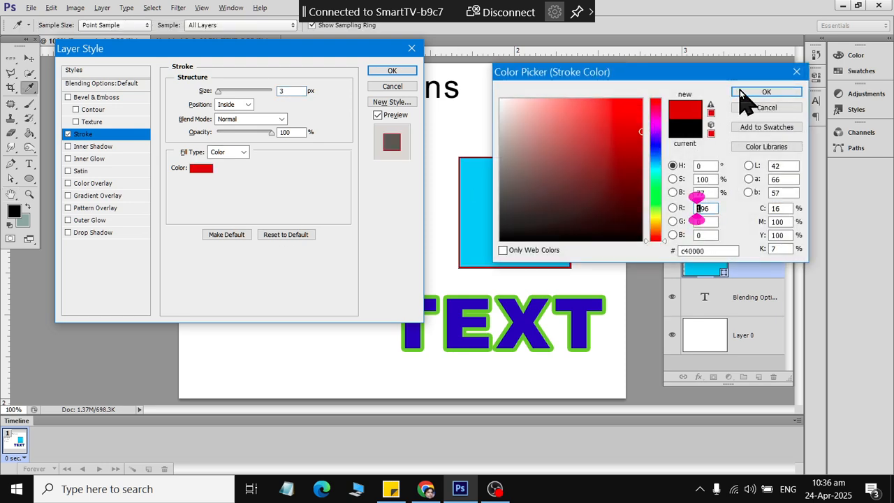
click(741, 91)
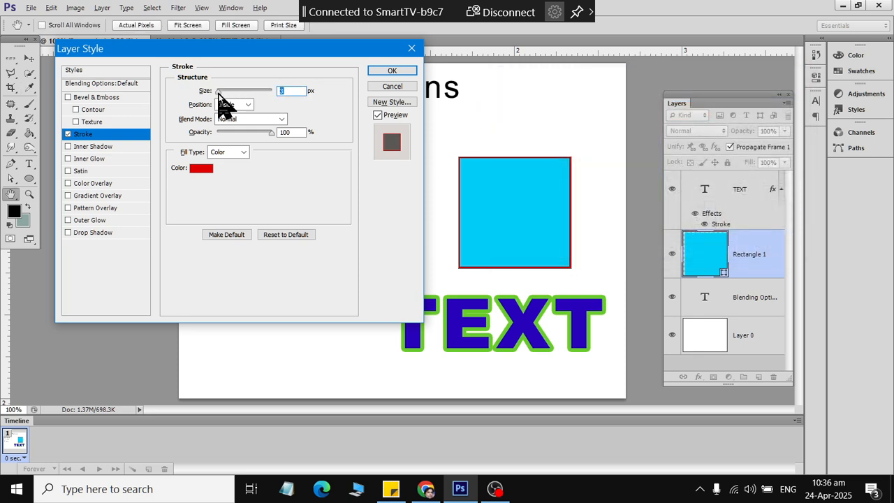
drag(219, 92, 224, 92)
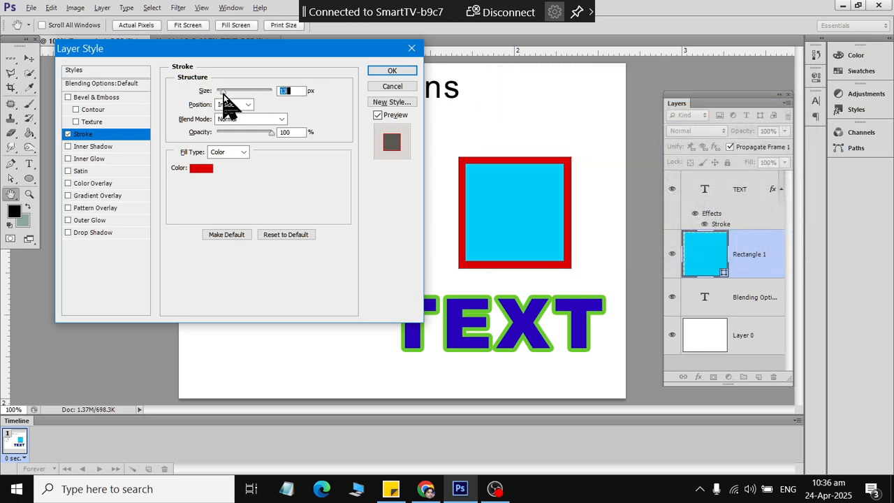
click(392, 72)
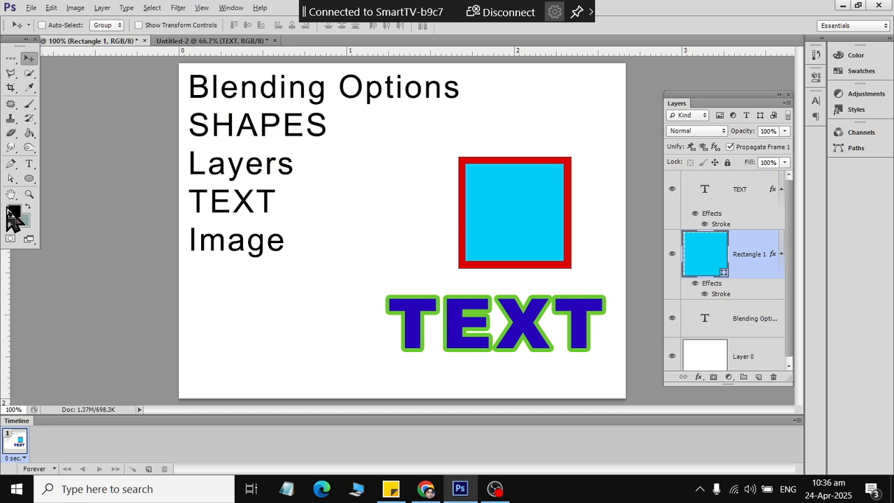
scroll(700, 336, down, 1)
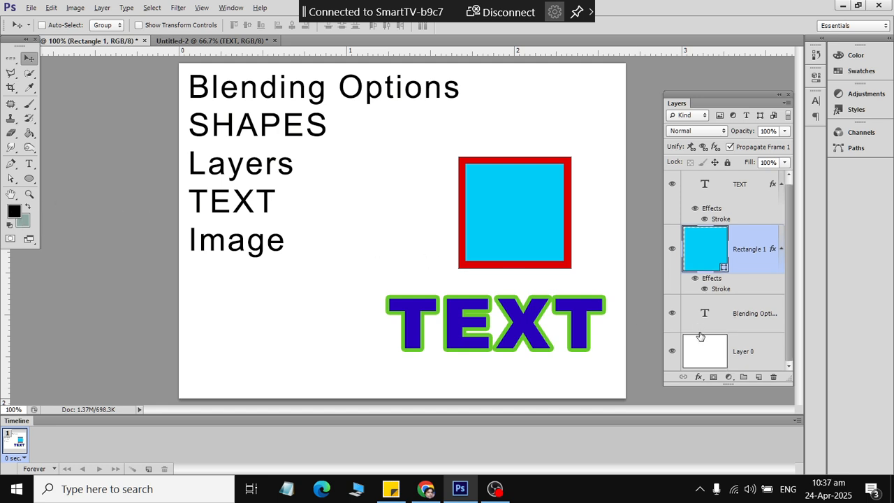
click(715, 366)
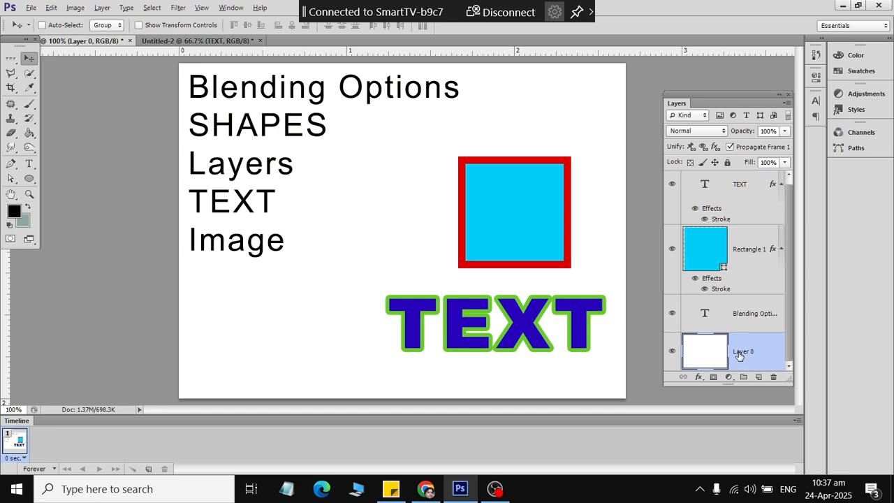